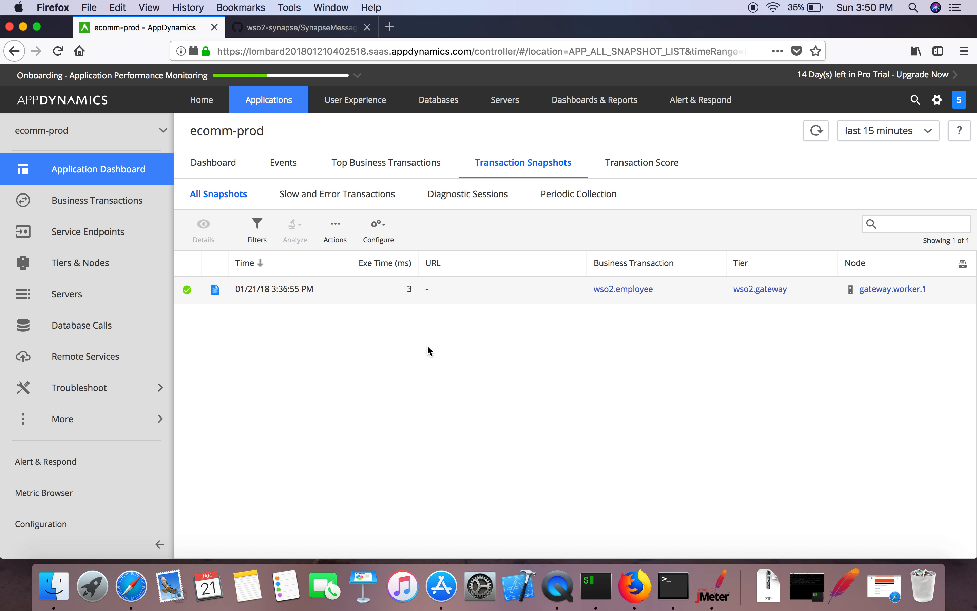
Step: Narrow the snapshot time range to 5 minutes, restore 15 minutes, then open the wso2.employee snapshot
left_click(900, 133)
left_click(871, 179)
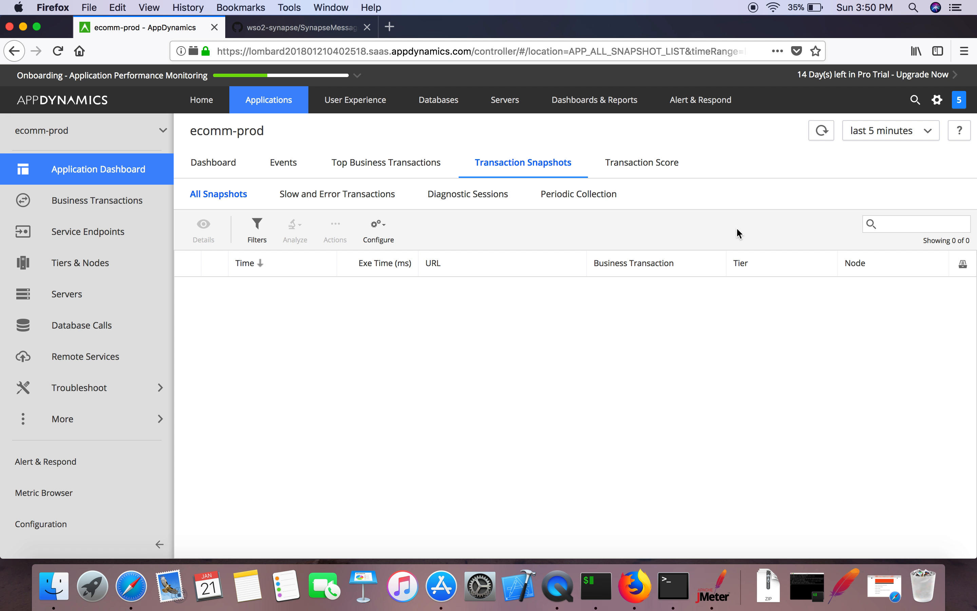
left_click(886, 129)
left_click(872, 184)
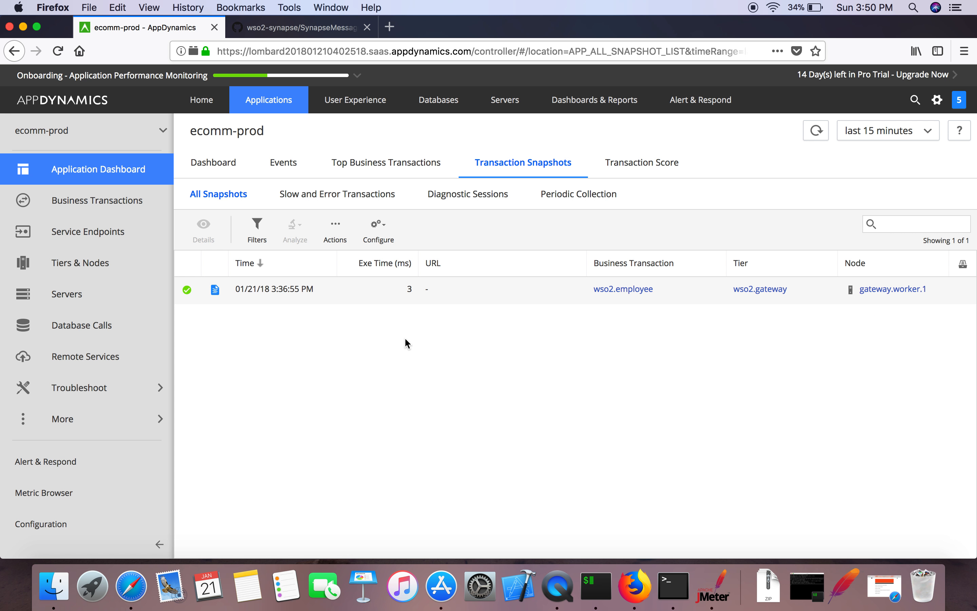
left_click(357, 299)
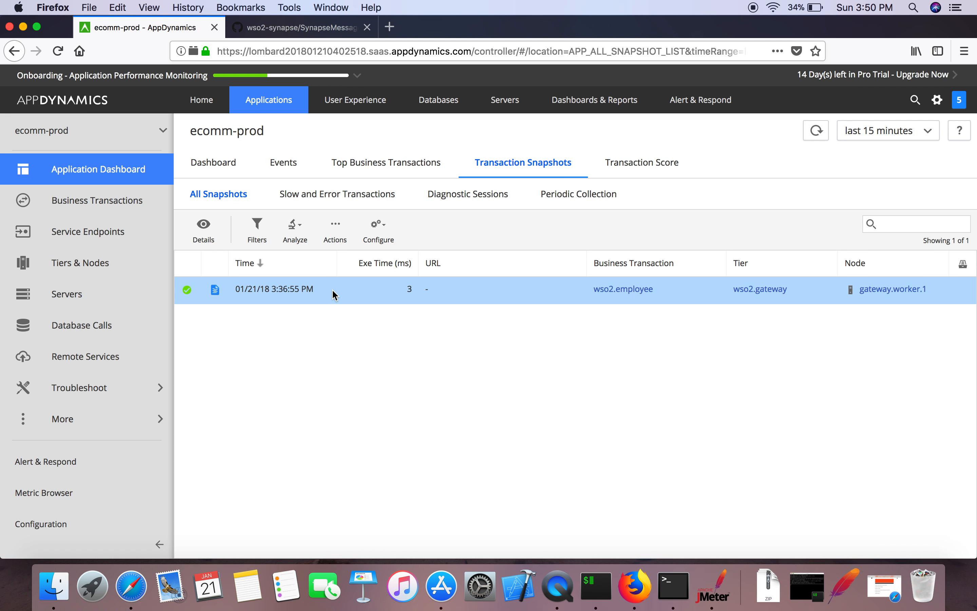
double_click(344, 294)
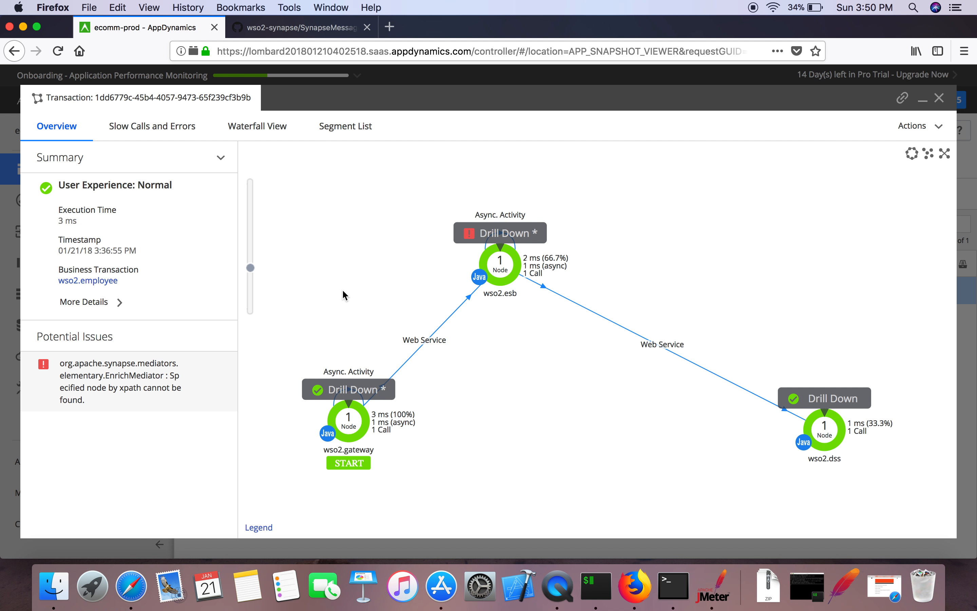
Step: Drill down into the 3 ms originating wso2.gateway call that has no exit calls
left_click_drag(513, 262, 567, 213)
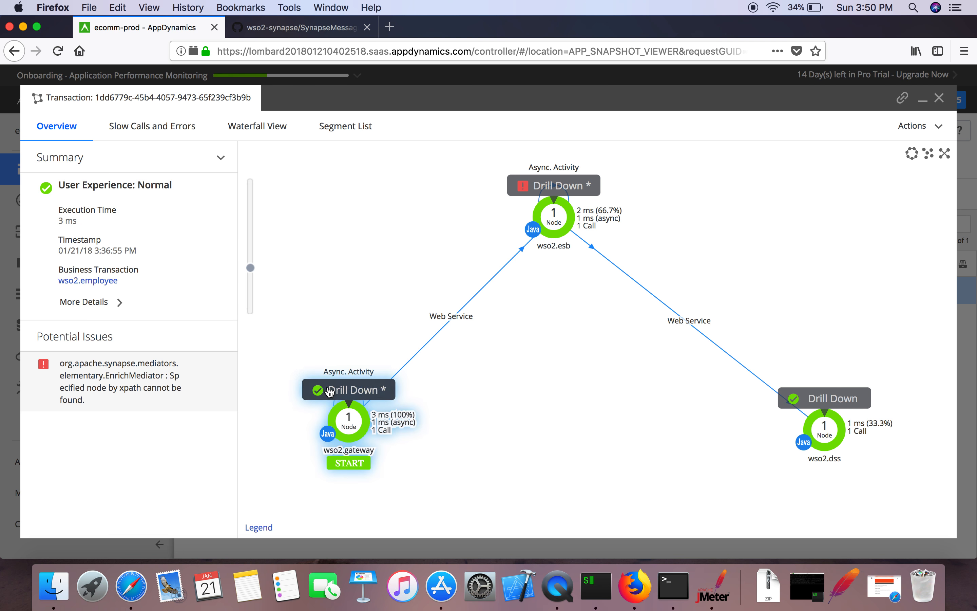
left_click(363, 391)
left_click(316, 255)
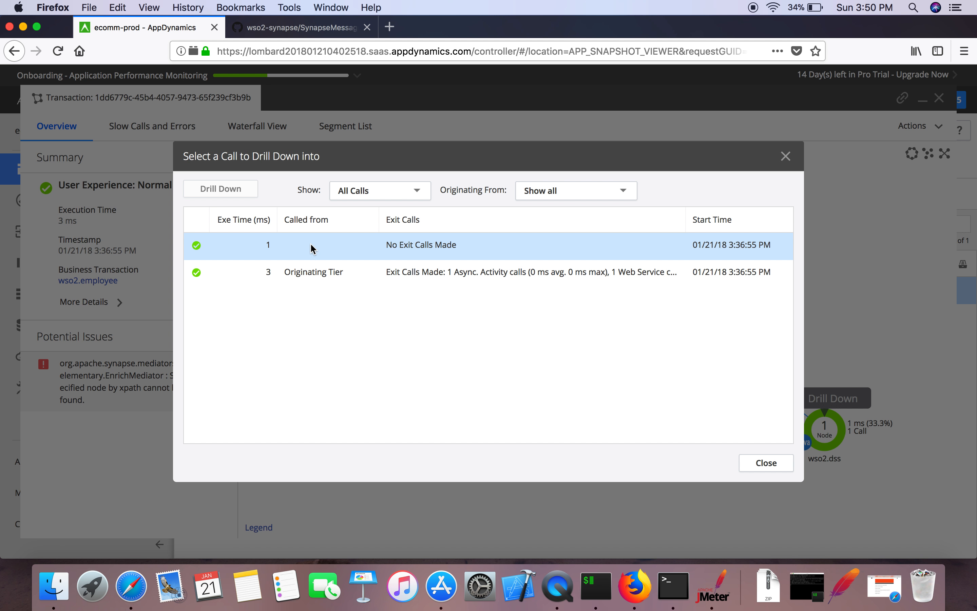
left_click(323, 276)
left_click(311, 254)
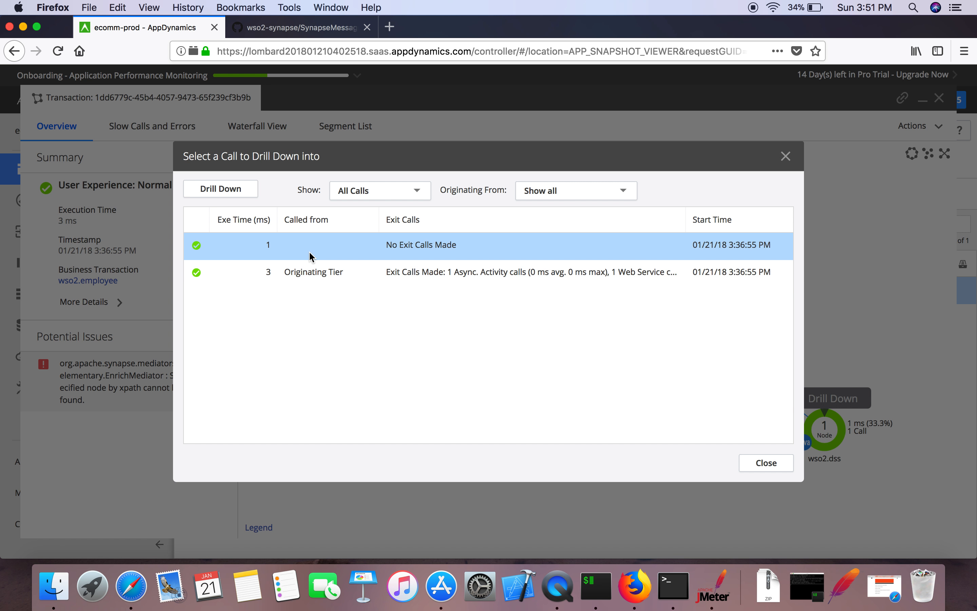
left_click(318, 274)
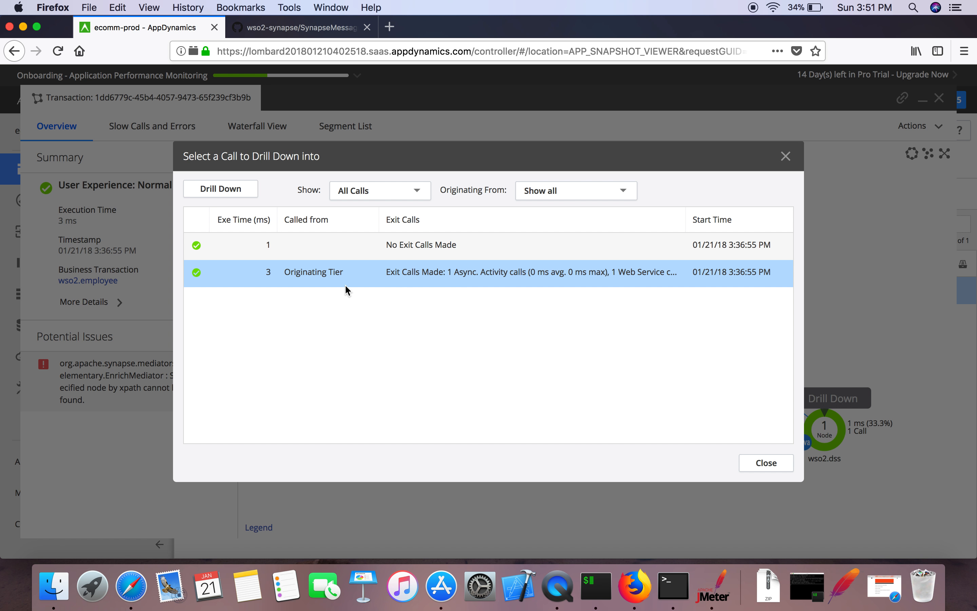
left_click(334, 250)
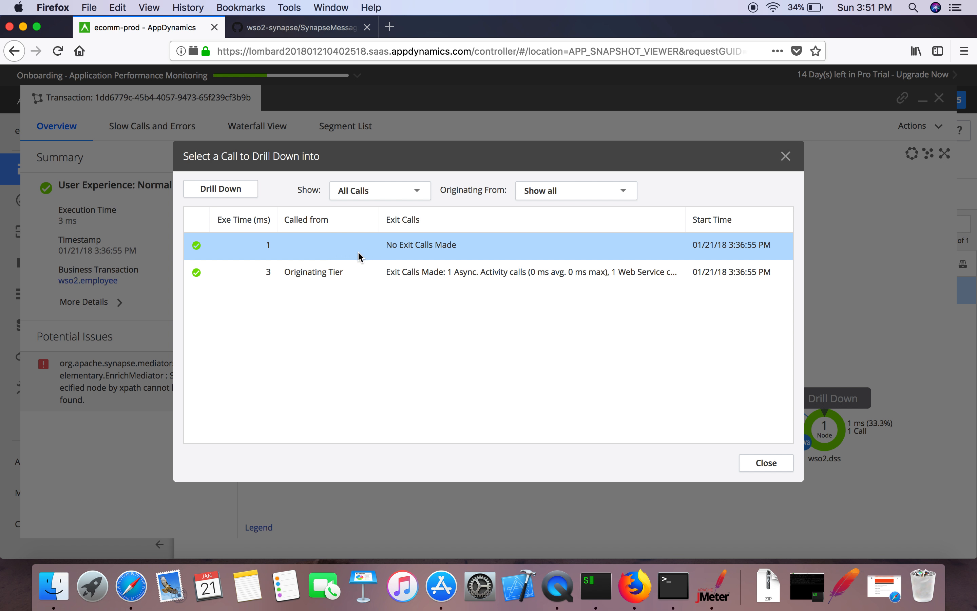
left_click(342, 272)
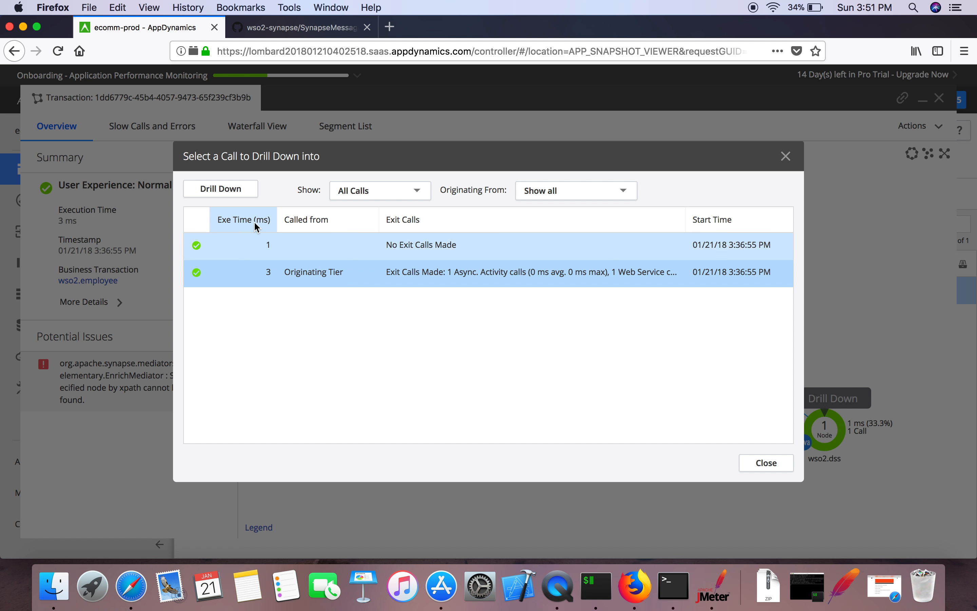
left_click(234, 193)
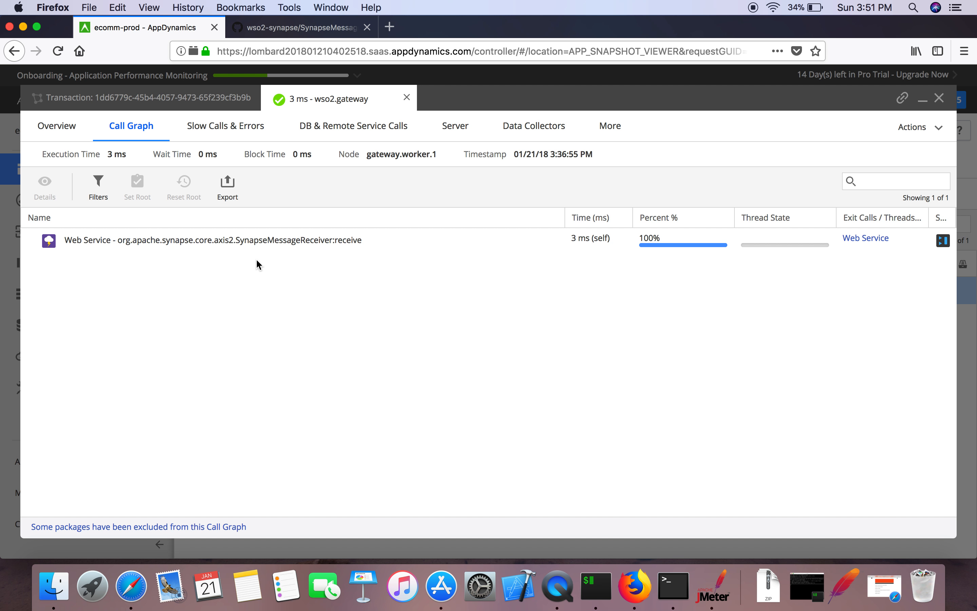
Step: Follow the receive call's web service exit call downstream into the 2 ms wso2.esb call graph
left_click(259, 239)
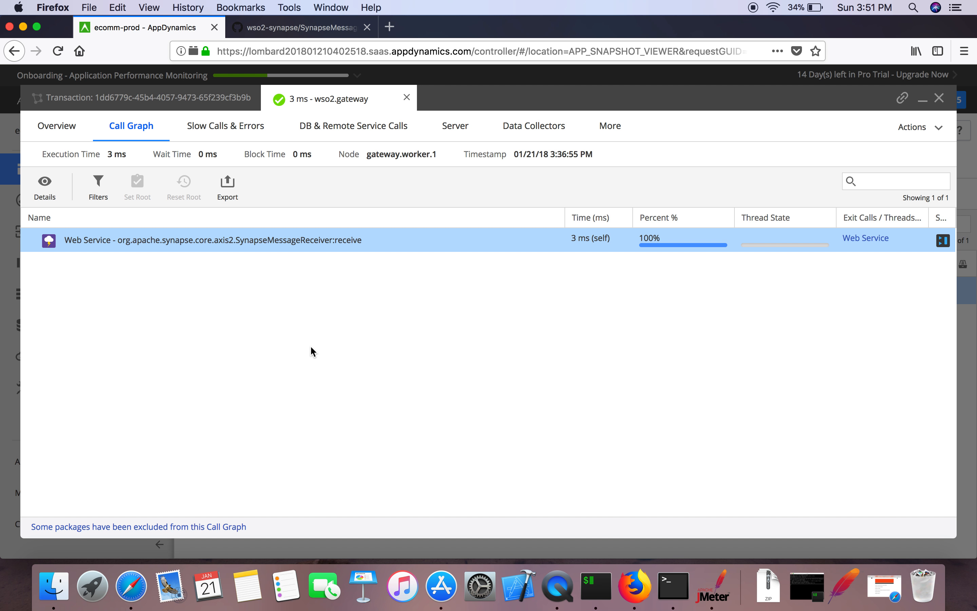
left_click(867, 238)
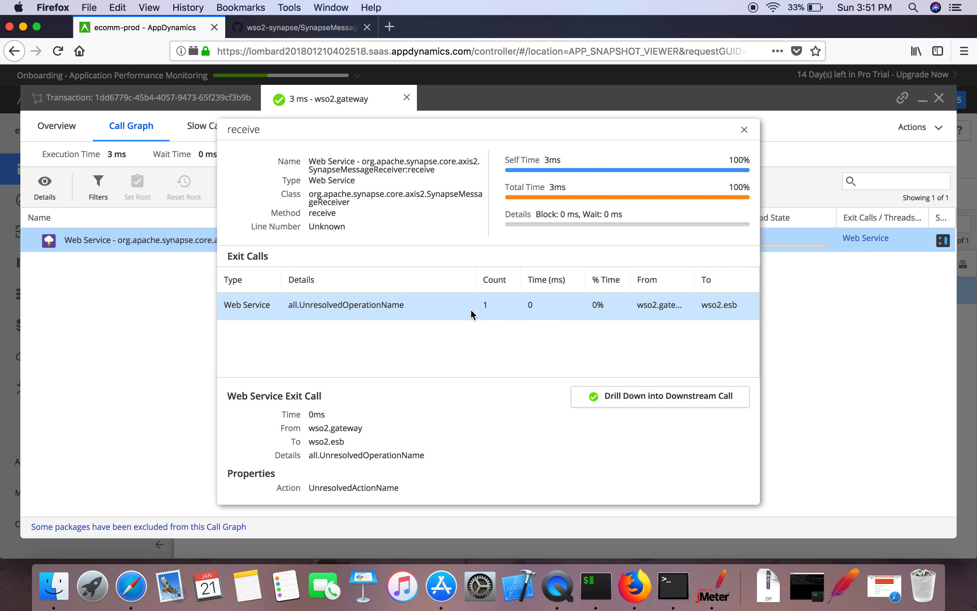
left_click(453, 307)
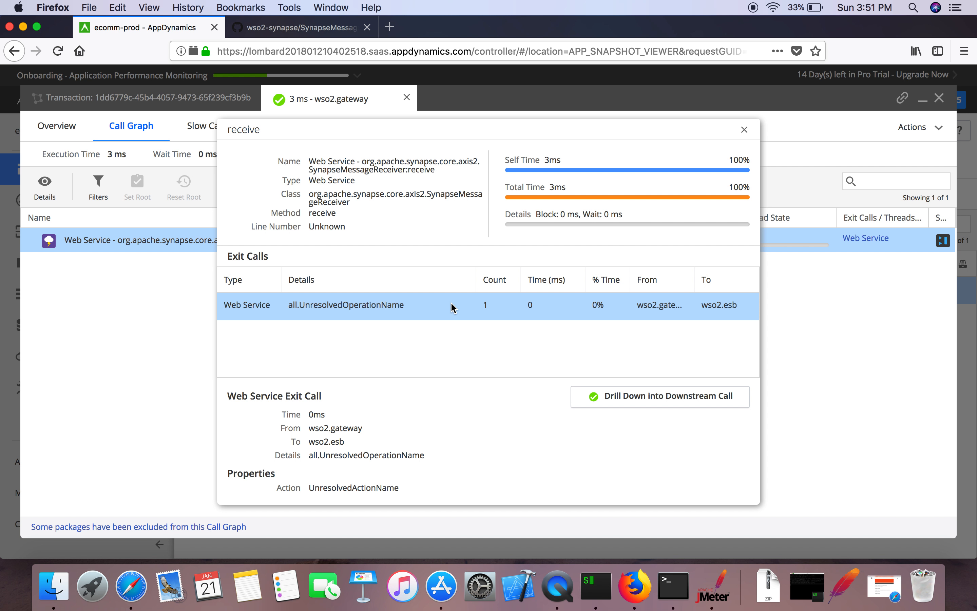
left_click(634, 397)
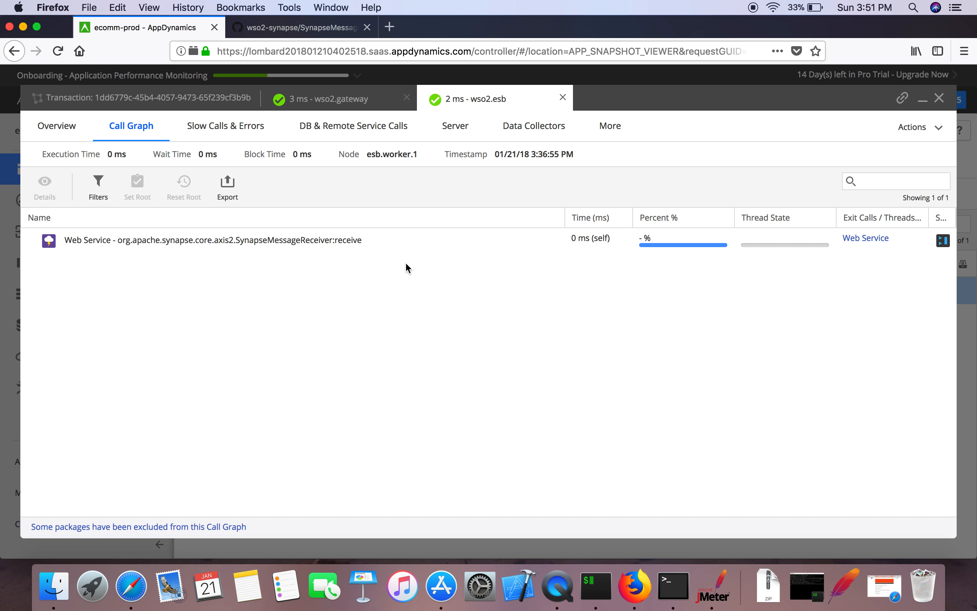
Step: Drill from the ESB receive call into the 1 ms wso2.dss call graph, then return to the wso2.gateway tab
left_click(317, 242)
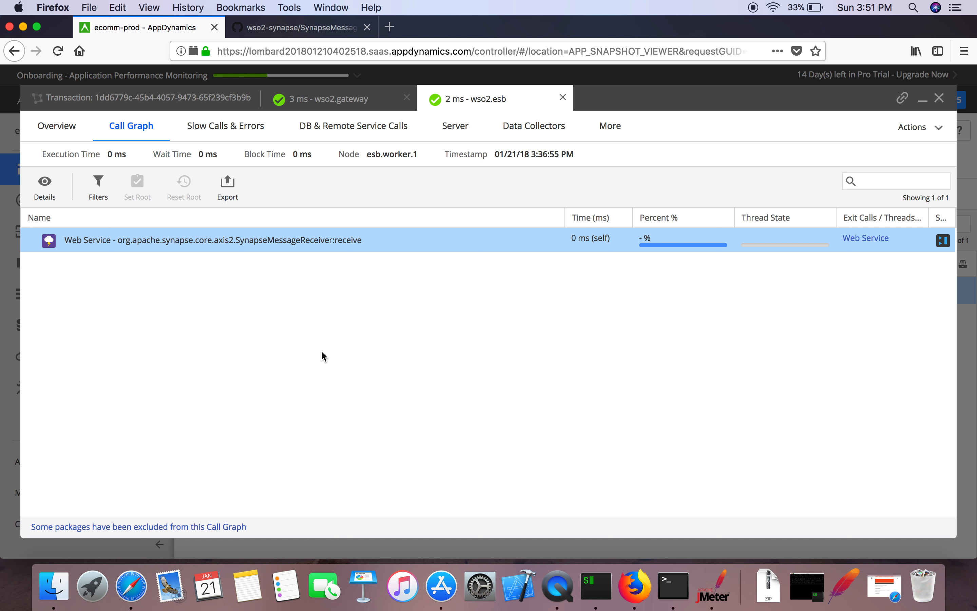
left_click(877, 242)
left_click(473, 305)
left_click(626, 395)
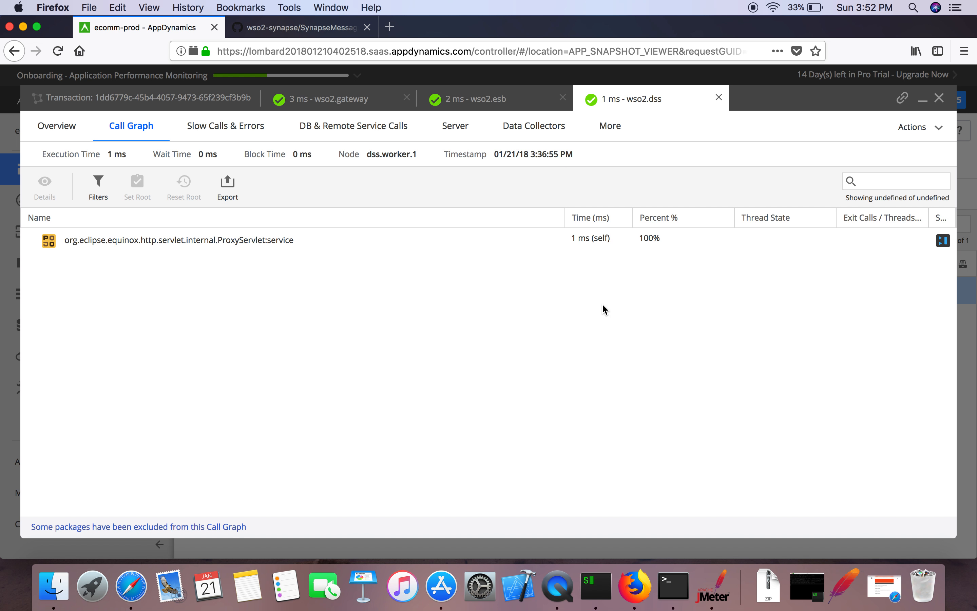
left_click(299, 238)
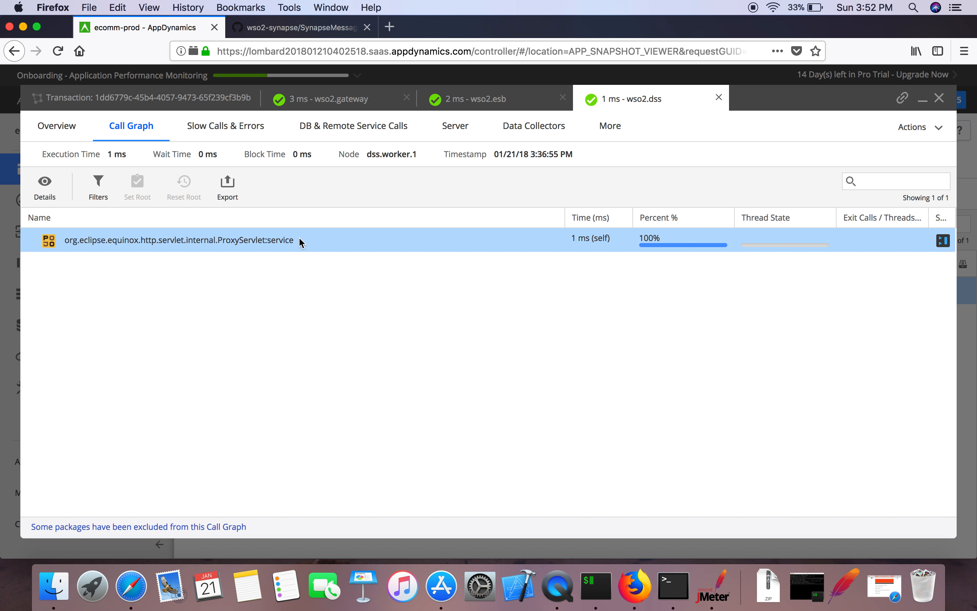
left_click(336, 100)
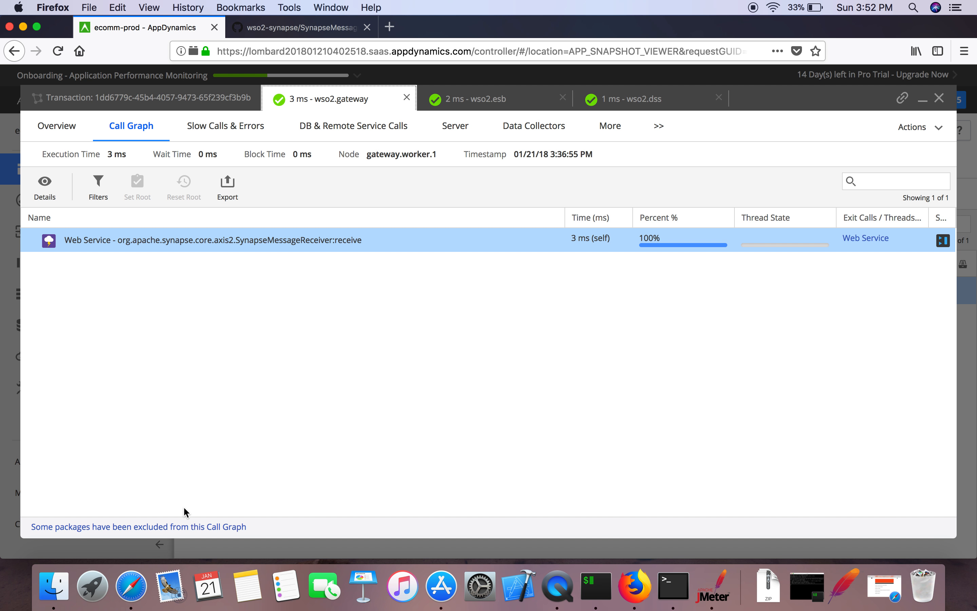
Step: Review the excluded org.apache.synapse.* and org.apache.axis2.* packages, close the snapshot viewer, and go to Configuration
left_click(168, 527)
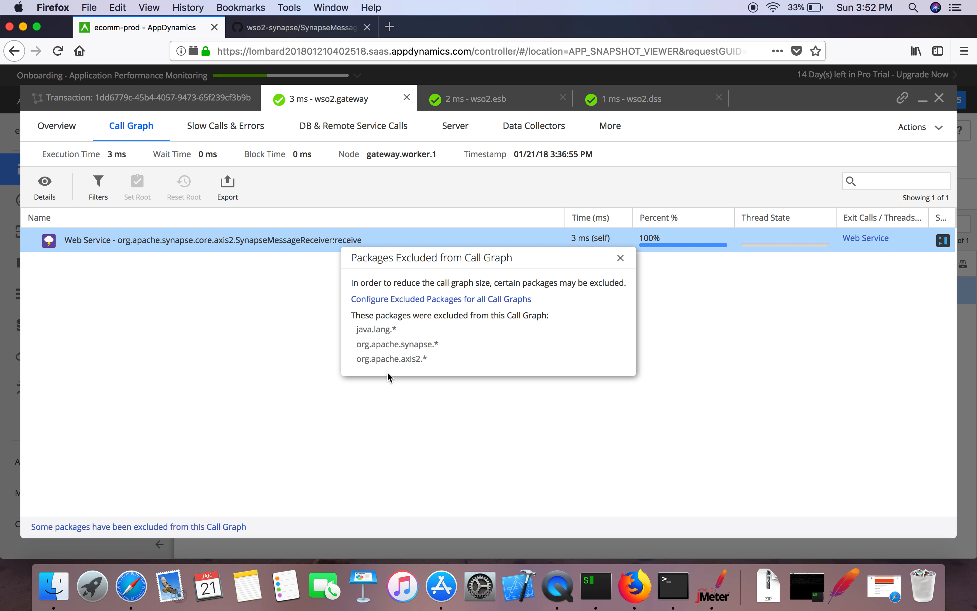
left_click_drag(376, 346, 438, 344)
left_click_drag(380, 358, 426, 357)
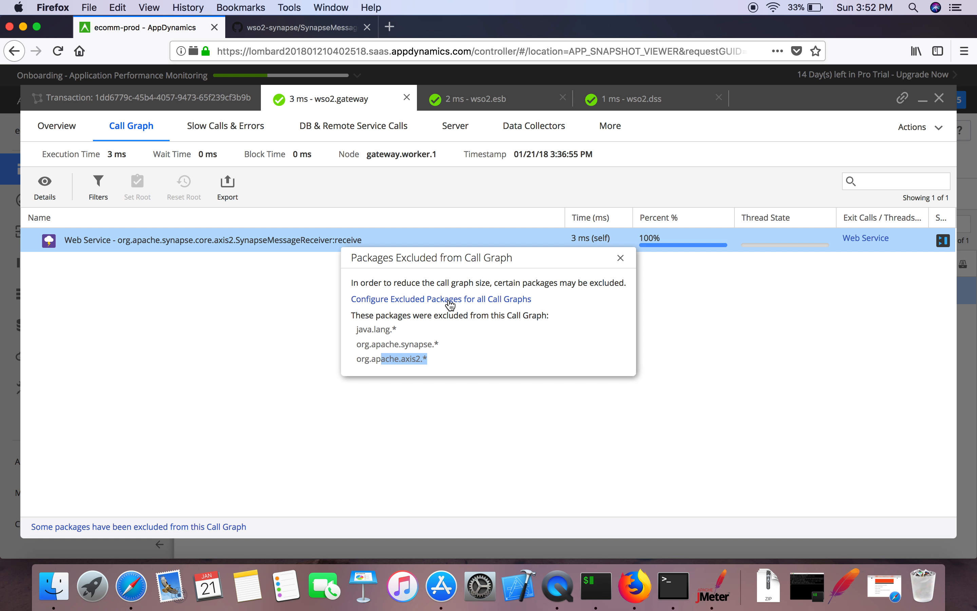
left_click(620, 258)
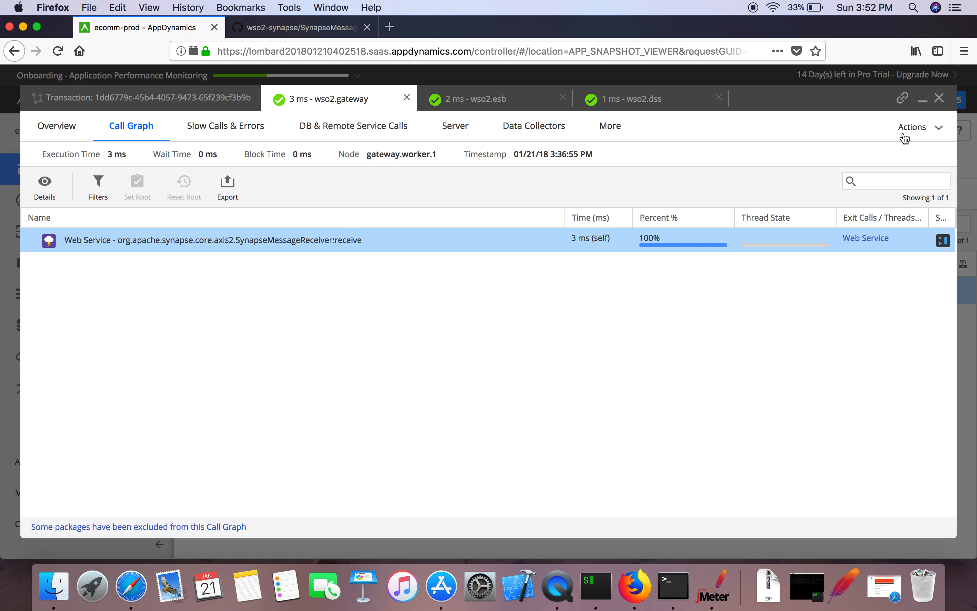
left_click(937, 99)
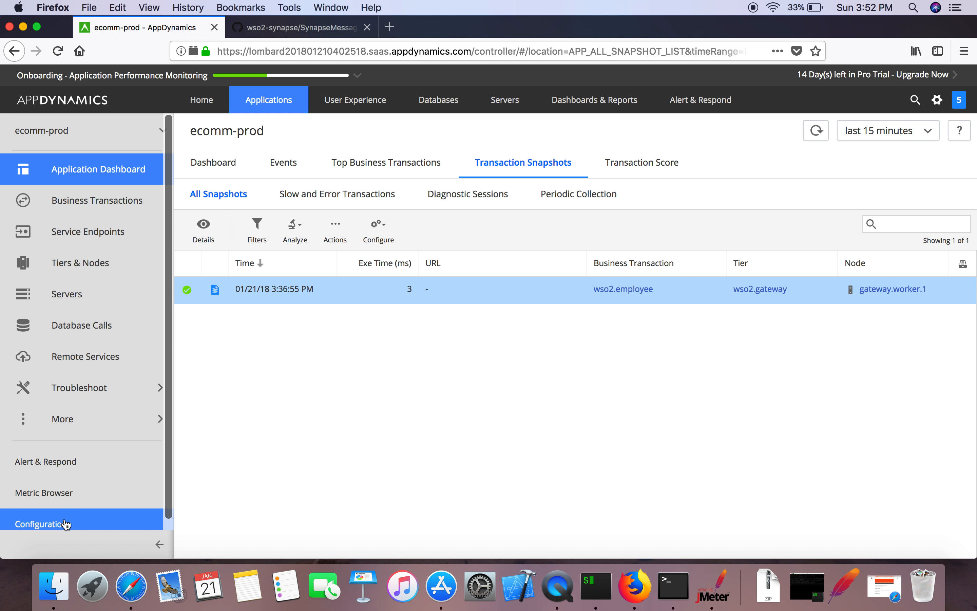
left_click(66, 524)
Step: Bring up Instrumentation's Call Graph Settings and inspect the org.* excluded package and always-shown list
left_click(235, 172)
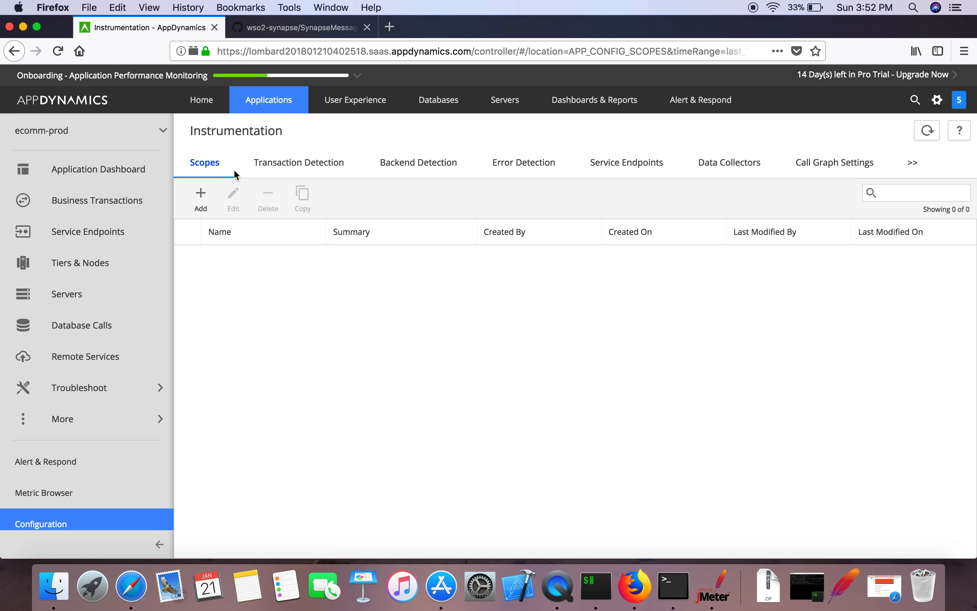
left_click(805, 166)
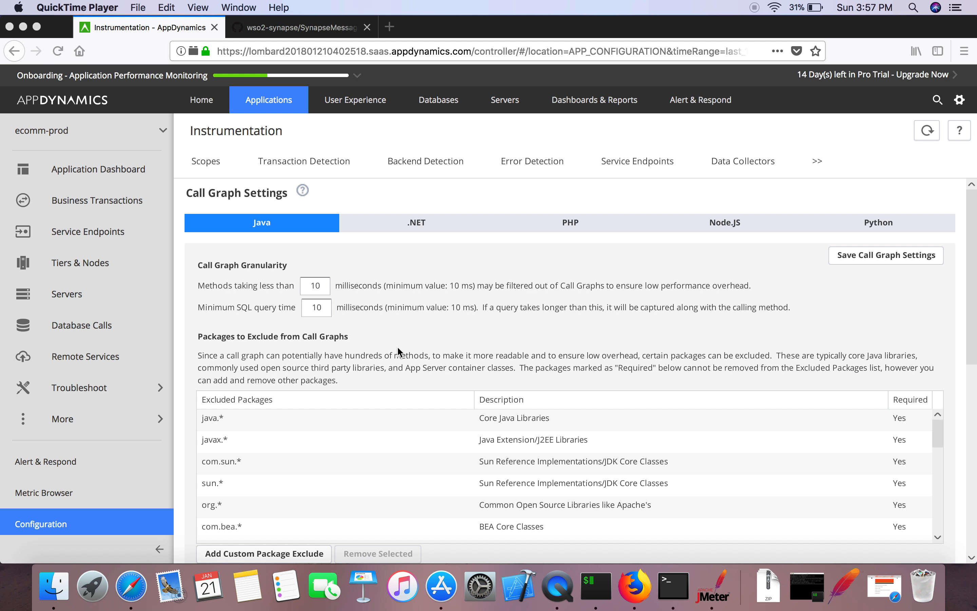
left_click(652, 334)
scroll(653, 335, "down", 5)
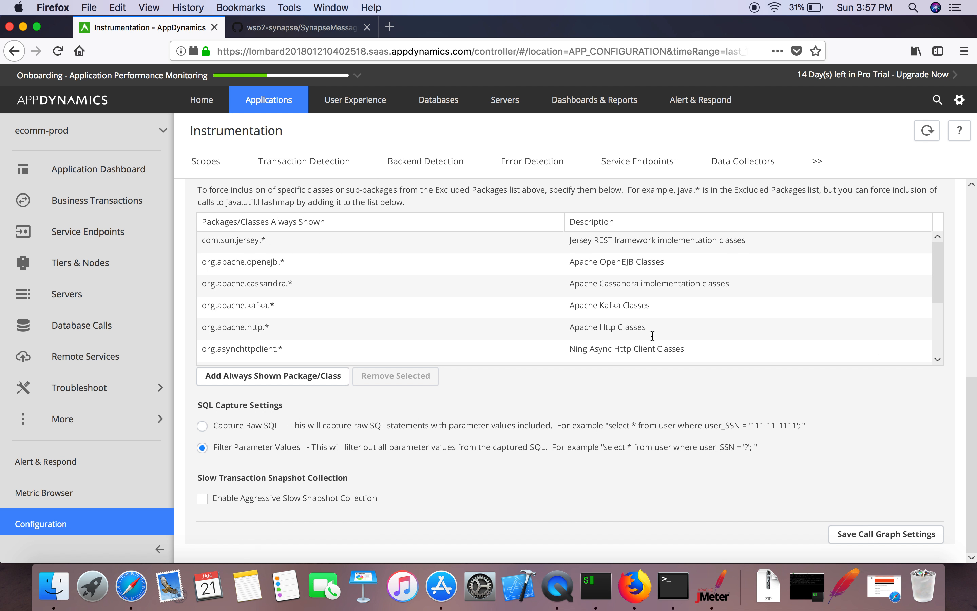
scroll(653, 336, "up", 5)
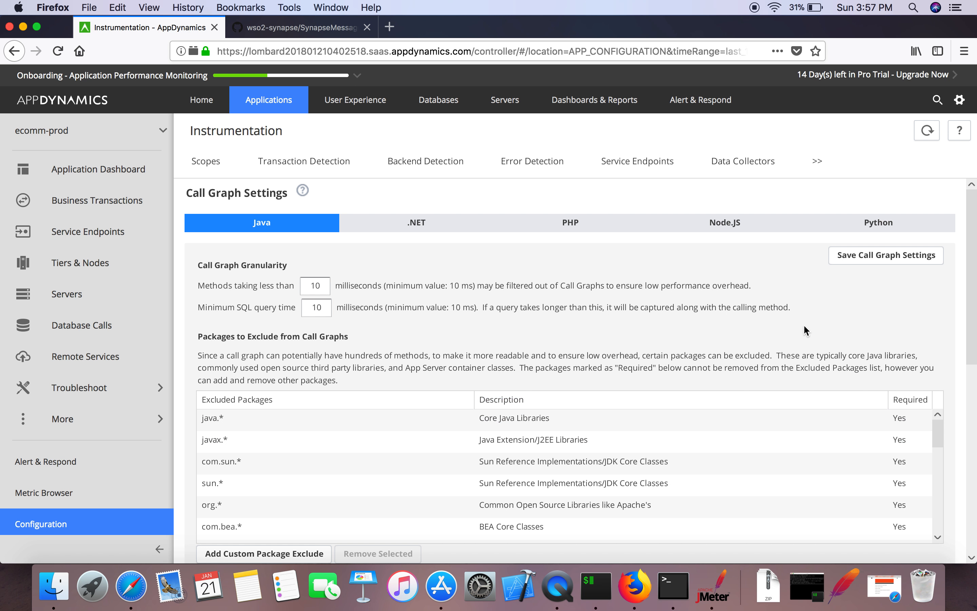
left_click_drag(974, 272, 965, 323)
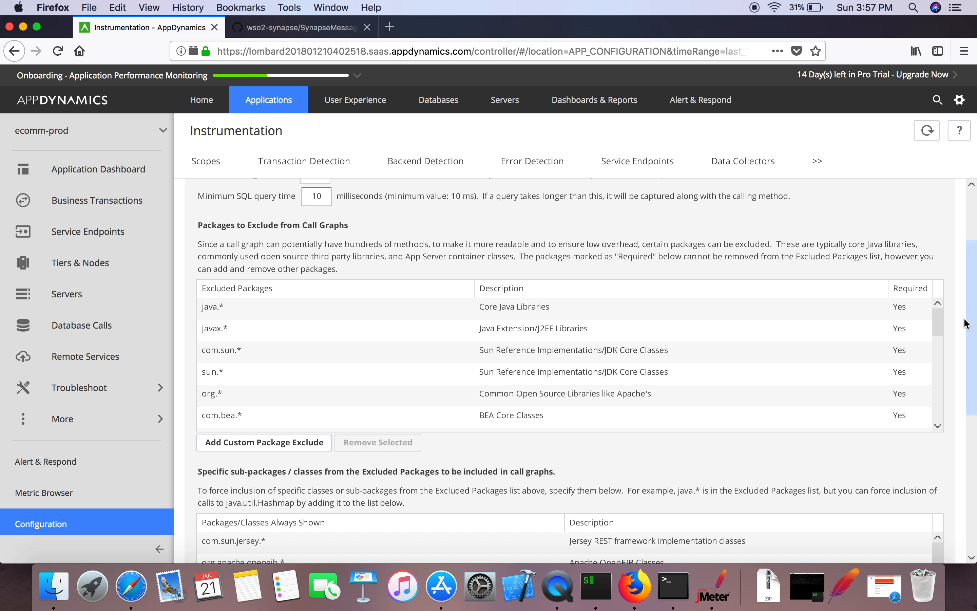
left_click(209, 395)
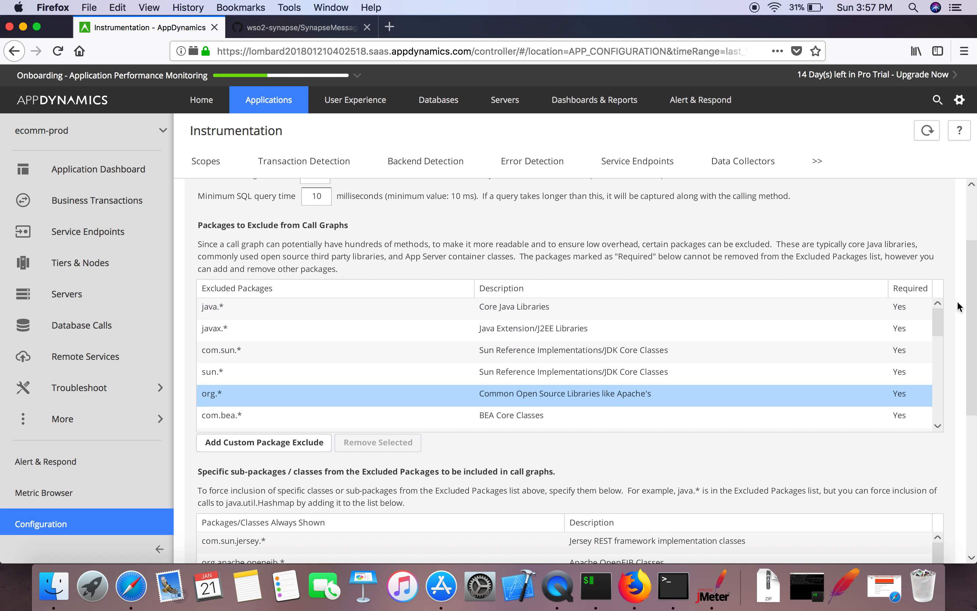
left_click_drag(973, 308, 963, 375)
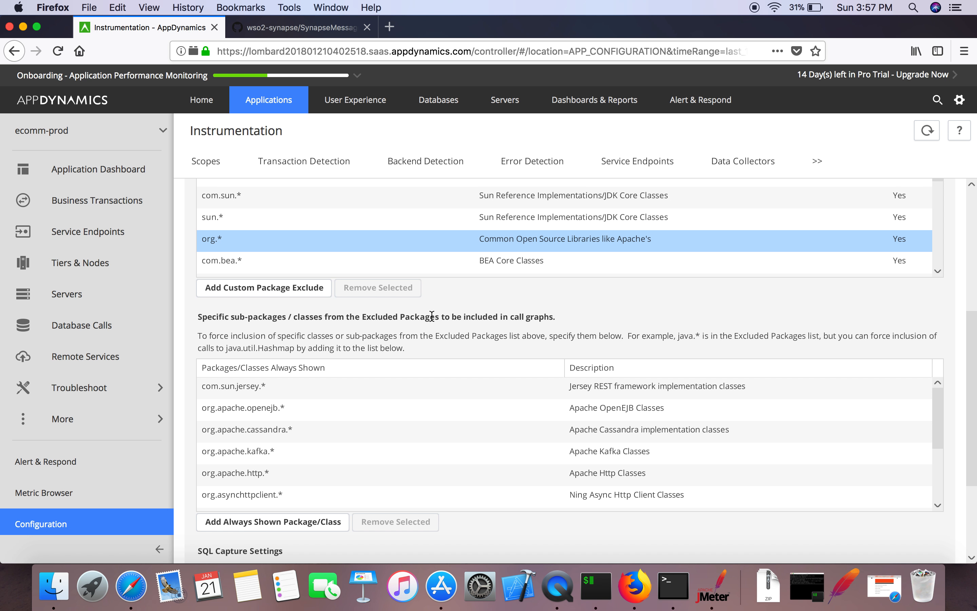
left_click(299, 246)
scroll(972, 356, "down", 5)
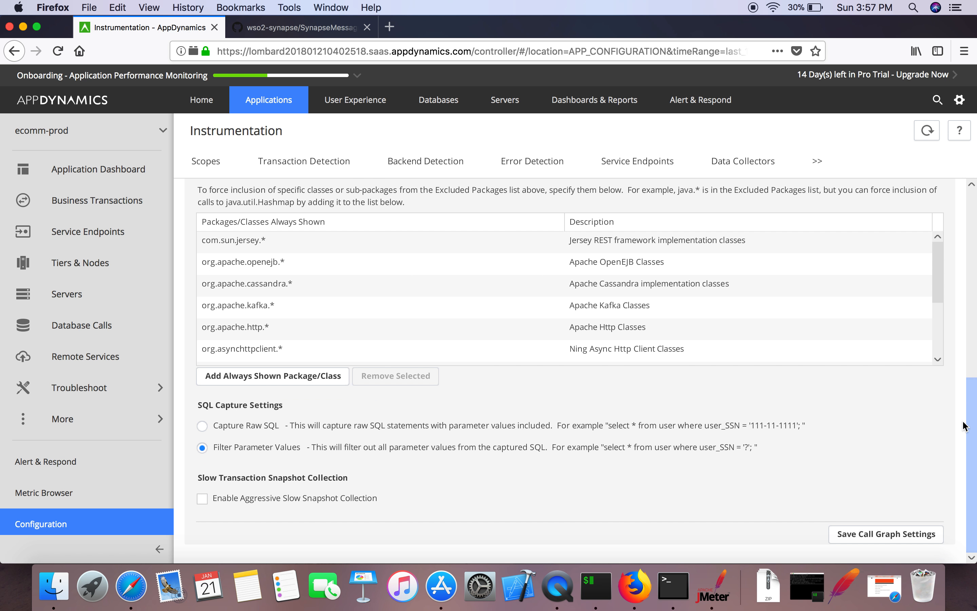
Step: Add org.wso2.carbon.* as an always-shown package described as 'WSO2 classes'
left_click(306, 380)
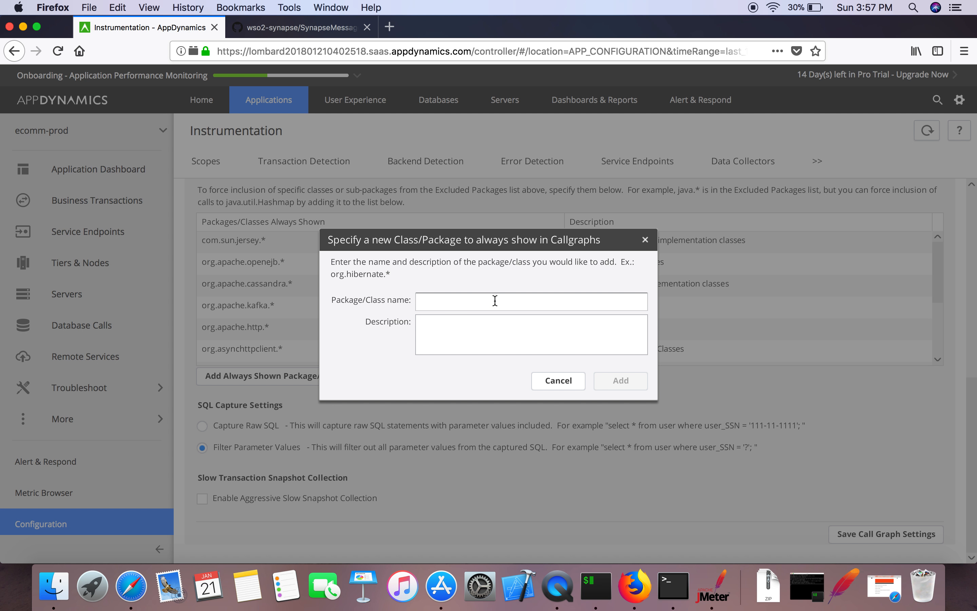
type("org.w")
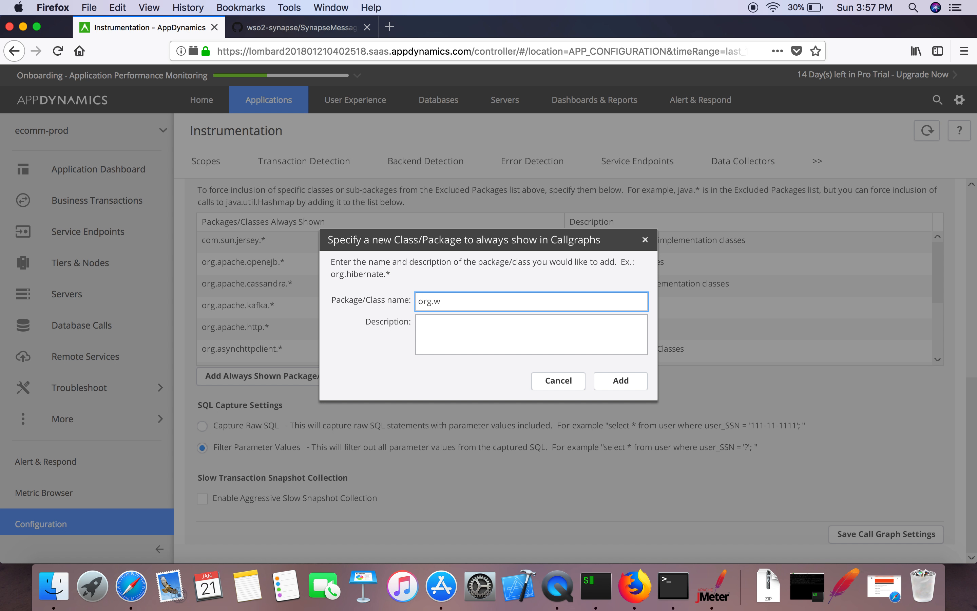
type("so2.carbon.*")
left_click(516, 331)
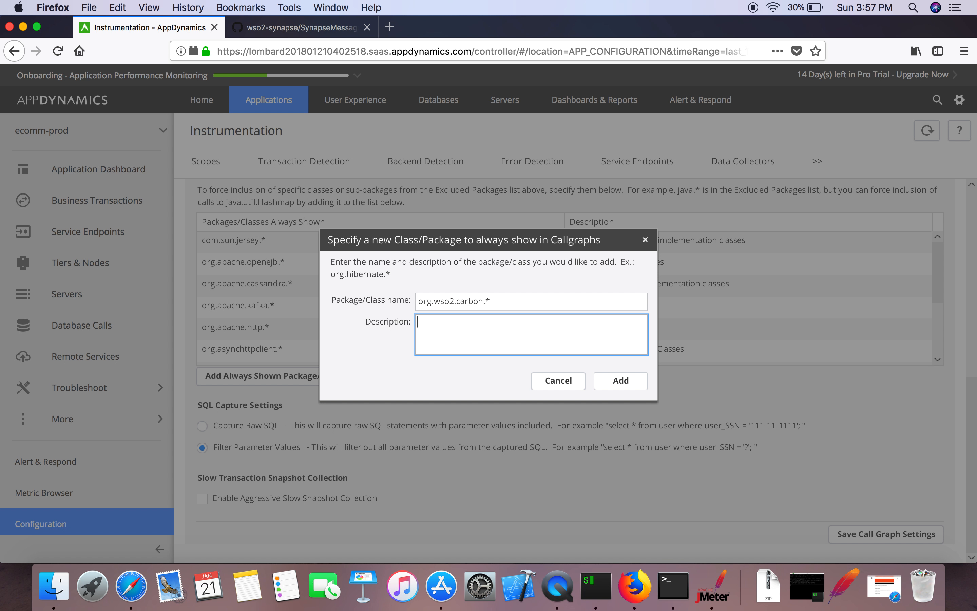
type("WSO2 classes")
left_click(621, 380)
Step: Add org.apache.synapse.* as an always-shown package with a Synapse classes description
left_click(319, 375)
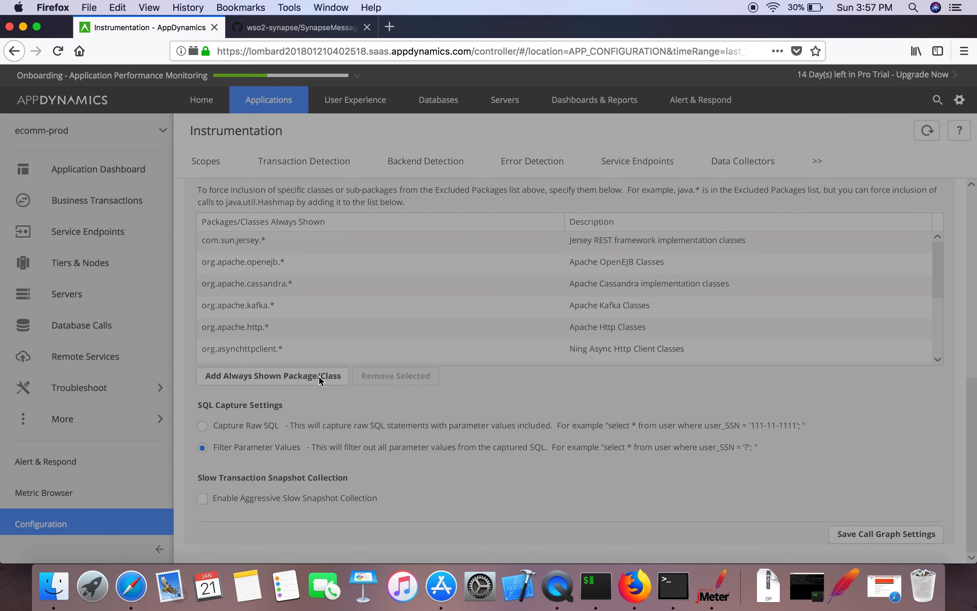
left_click(464, 301)
type("oo")
key("BackSpace")
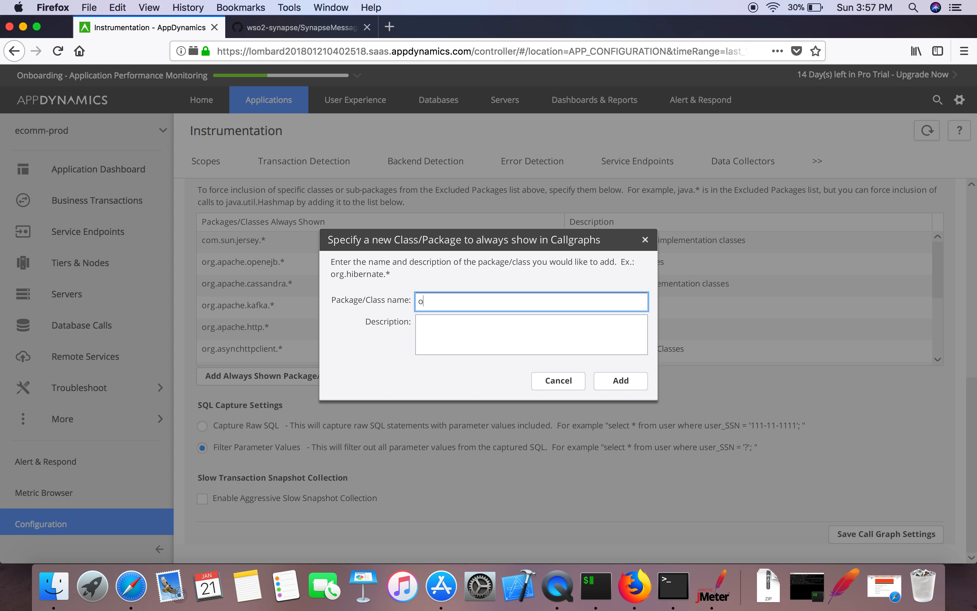
type("rg.apache.su")
key("BackSpace")
type("ynapse.*")
left_click(565, 342)
type("Synapse Clas")
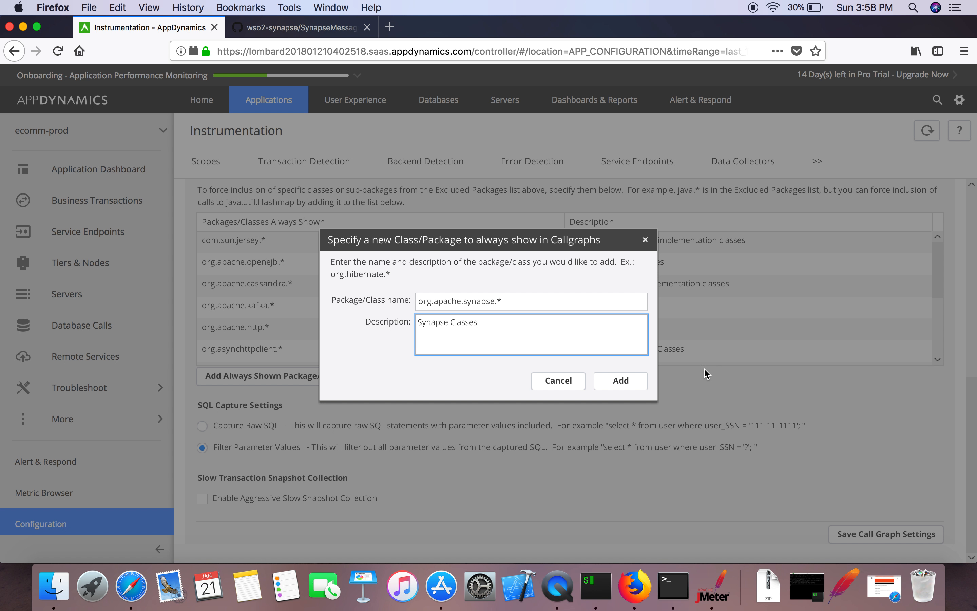
left_click(643, 379)
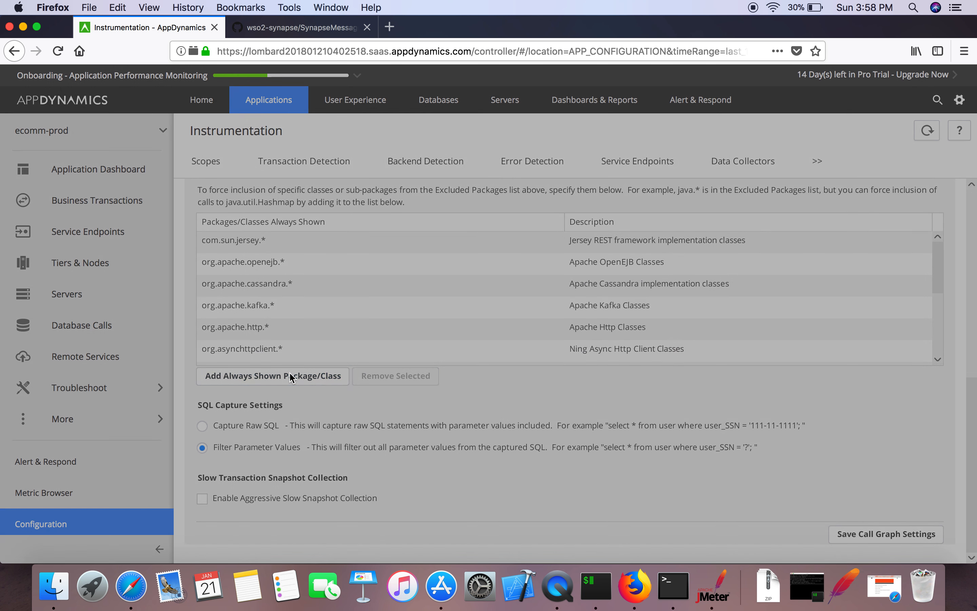
Step: Add org.apache.axis2.* as an always-shown package described as 'Axis2 Classes'
left_click(291, 377)
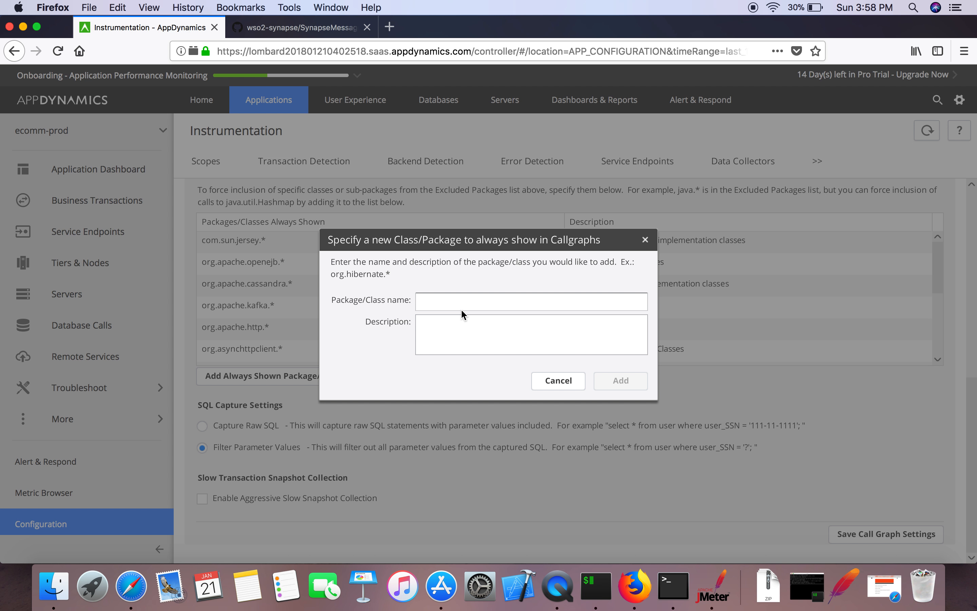
left_click(454, 301)
type("org.wso2.co")
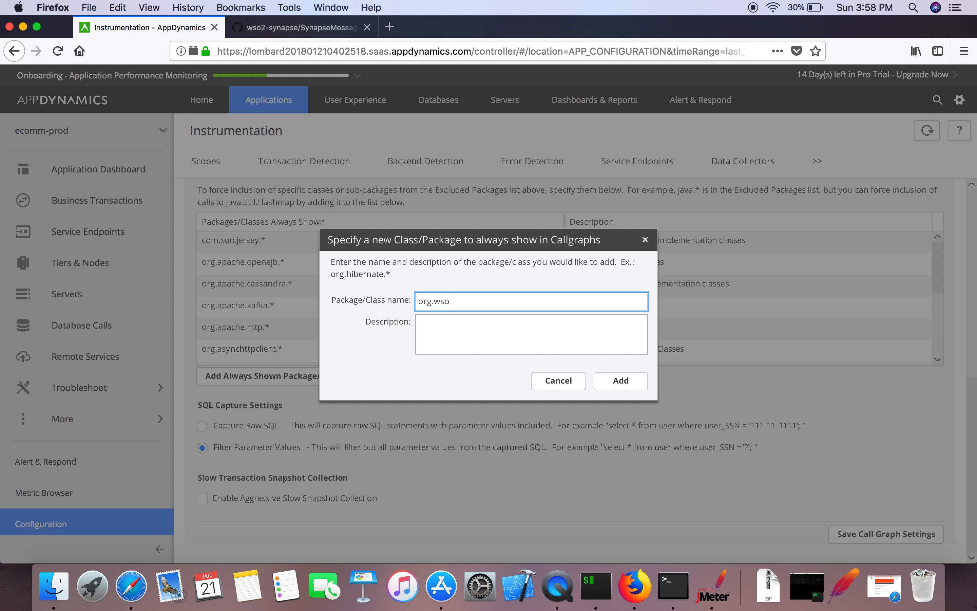
key("BackSpace")
key("BackSpace")
key("BackSpace")
key("BackSpace")
key("BackSpace")
key("BackSpace")
key("BackSpace")
key("BackSpace")
type(".apache.axis2.*")
left_click(522, 327)
type("Ai")
key("BackSpace")
type("cis")
key("BackSpace")
key("BackSpace")
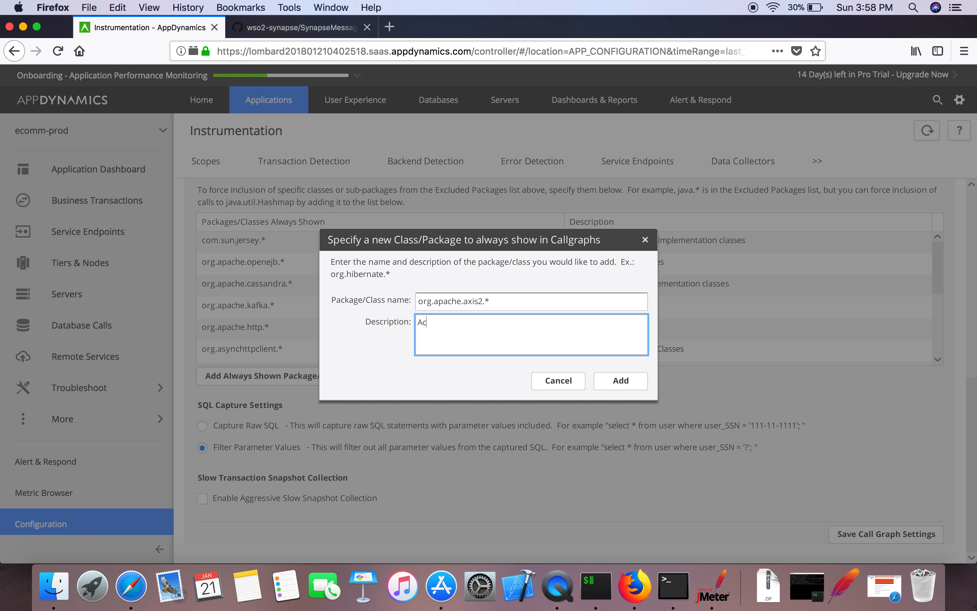
key("BackSpace")
type("xis2 Classes")
left_click(620, 380)
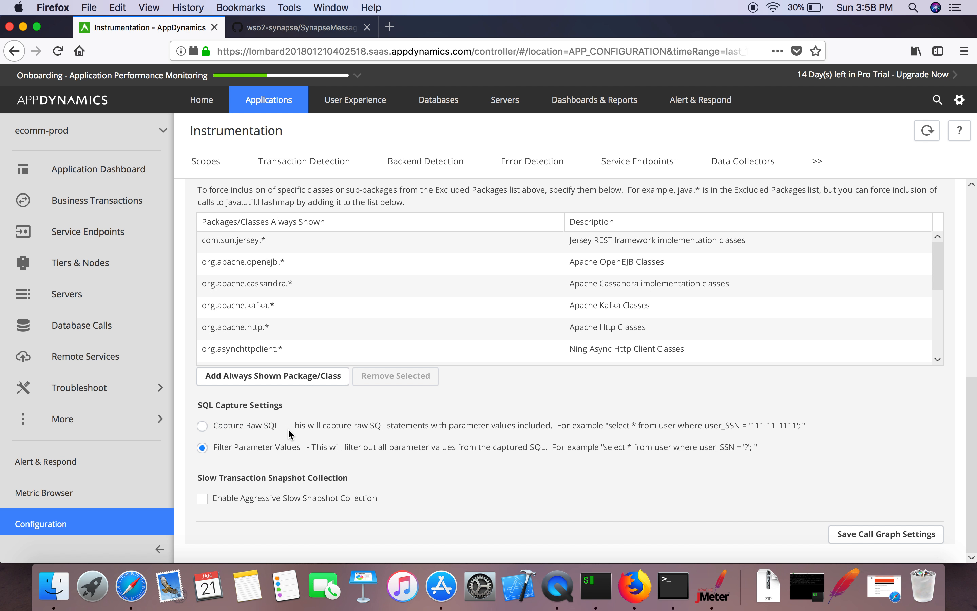
Step: Switch SQL capture to Capture Raw SQL and save the call graph settings
left_click(203, 426)
left_click(881, 532)
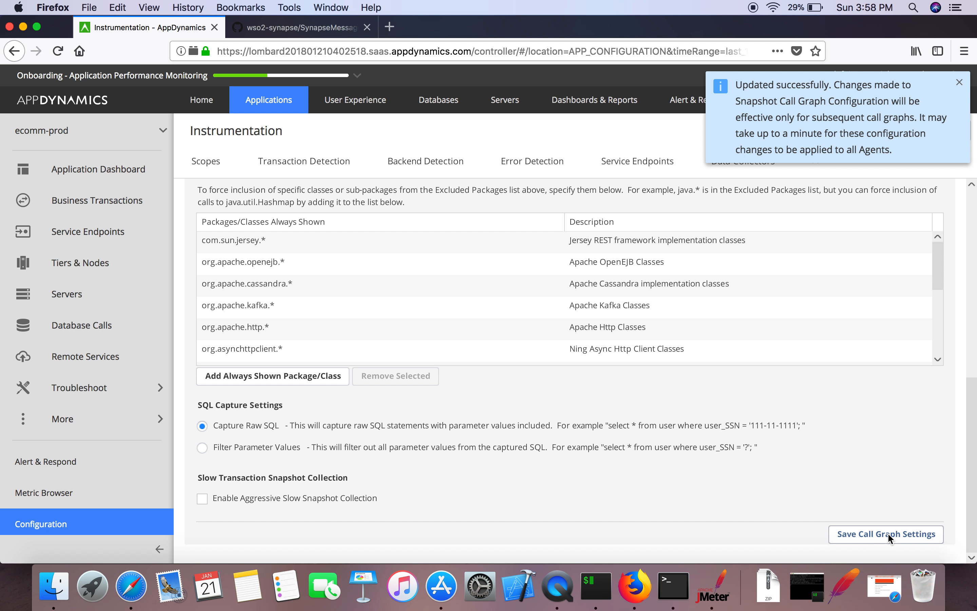
left_click(888, 533)
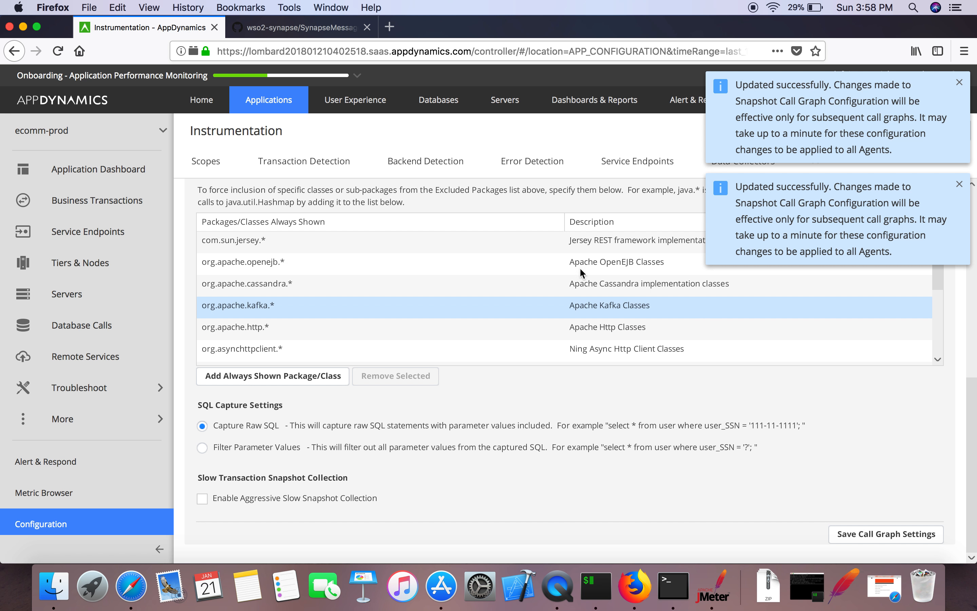
left_click(116, 209)
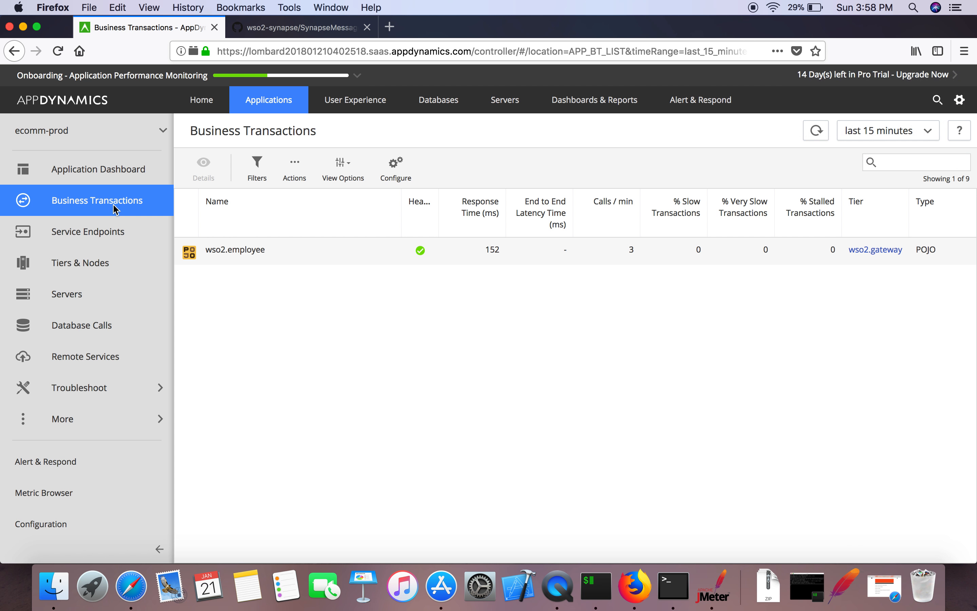
Step: Open the wso2.employee transaction's Transaction Snapshots and view its empty Diagnostic Sessions list
double_click(339, 250)
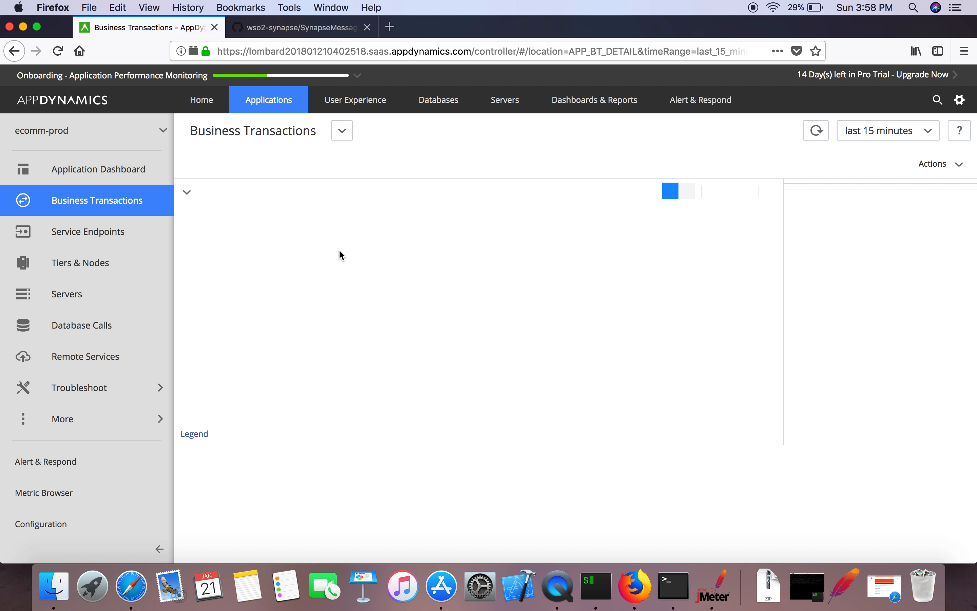
left_click(543, 170)
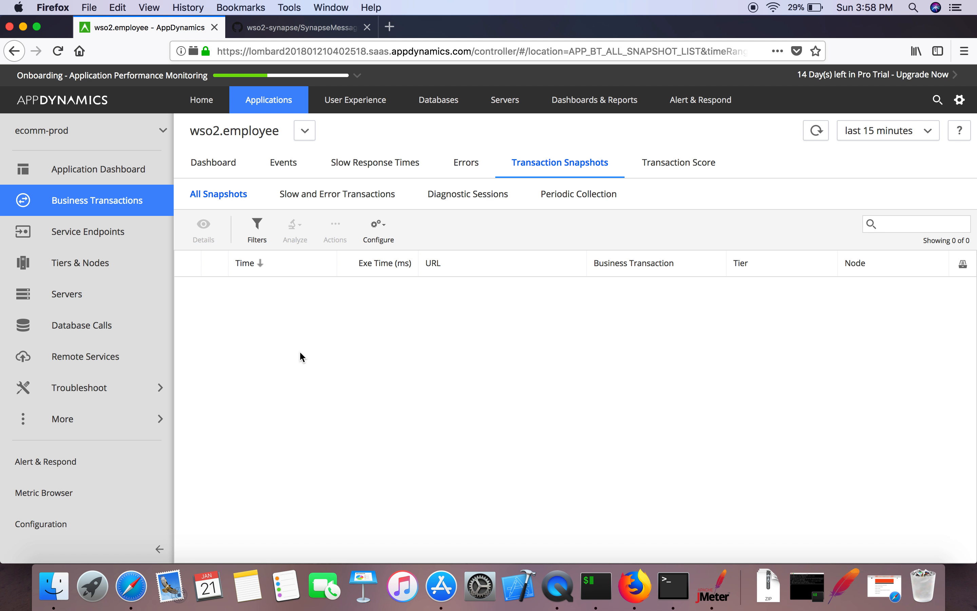
left_click(490, 190)
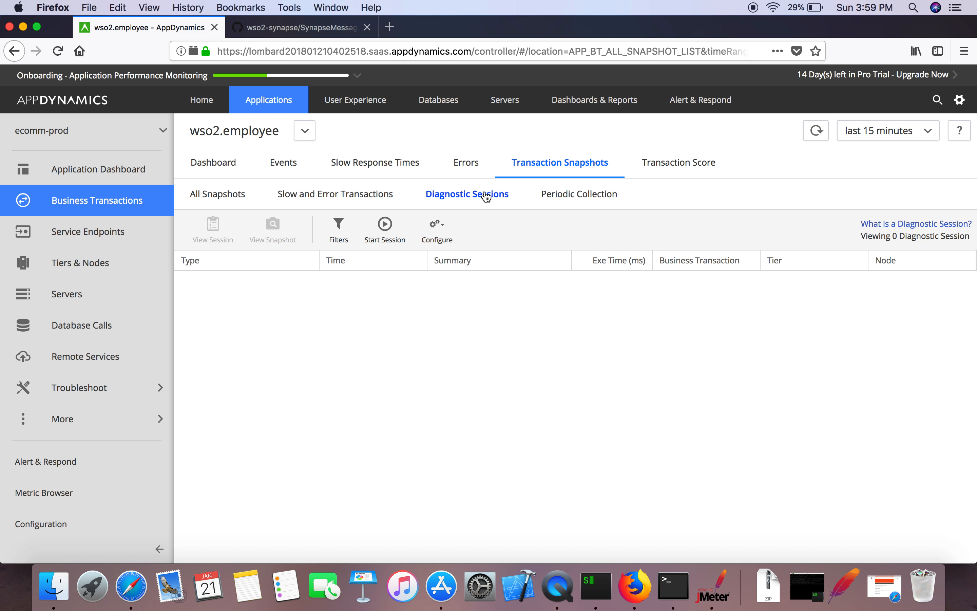
Step: Start a 10-minute wso2.employee diagnostic session at 5 snapshots per minute, then view All Snapshots
left_click(386, 234)
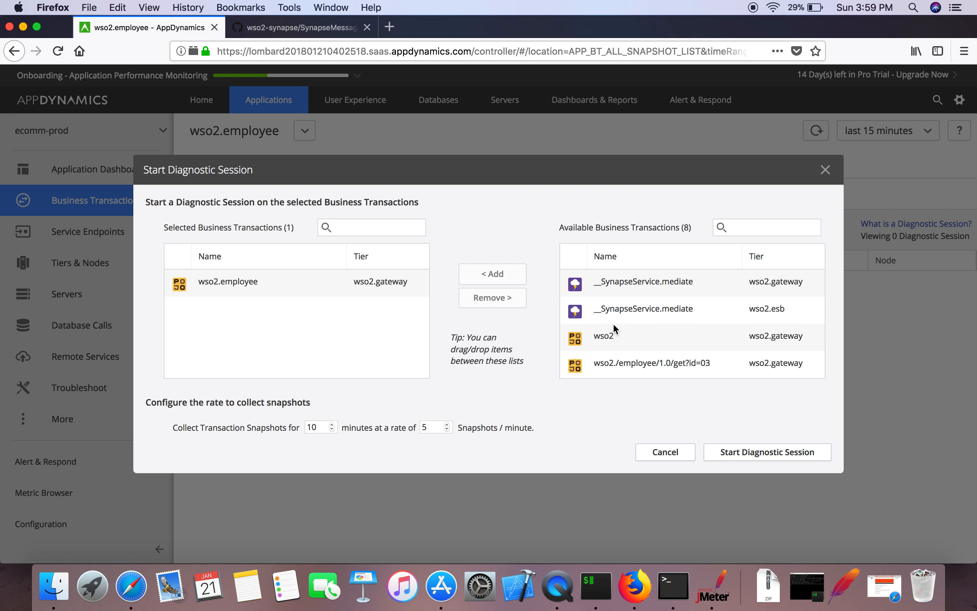
left_click(635, 364)
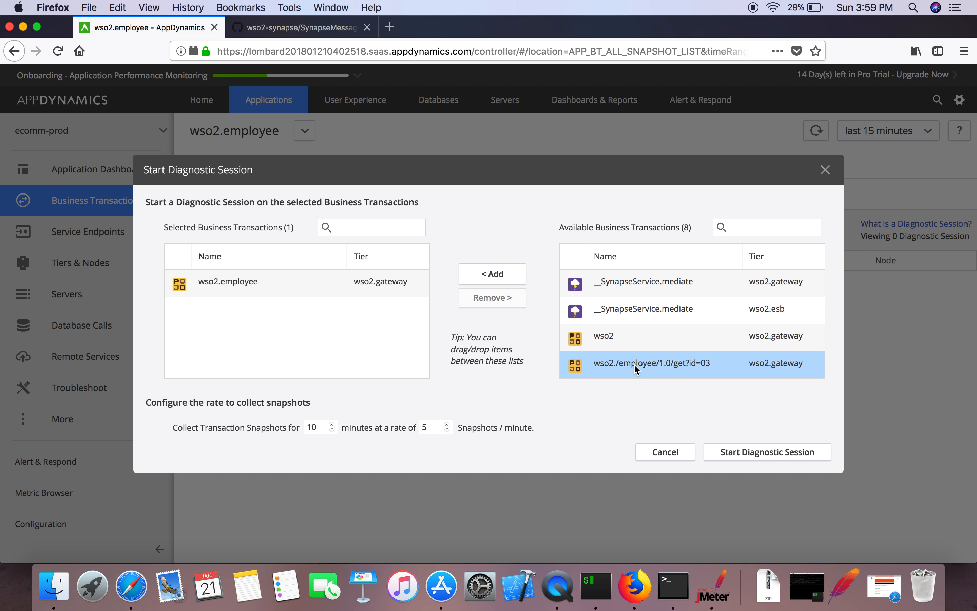
left_click(619, 331)
scroll(619, 332, "down", 3)
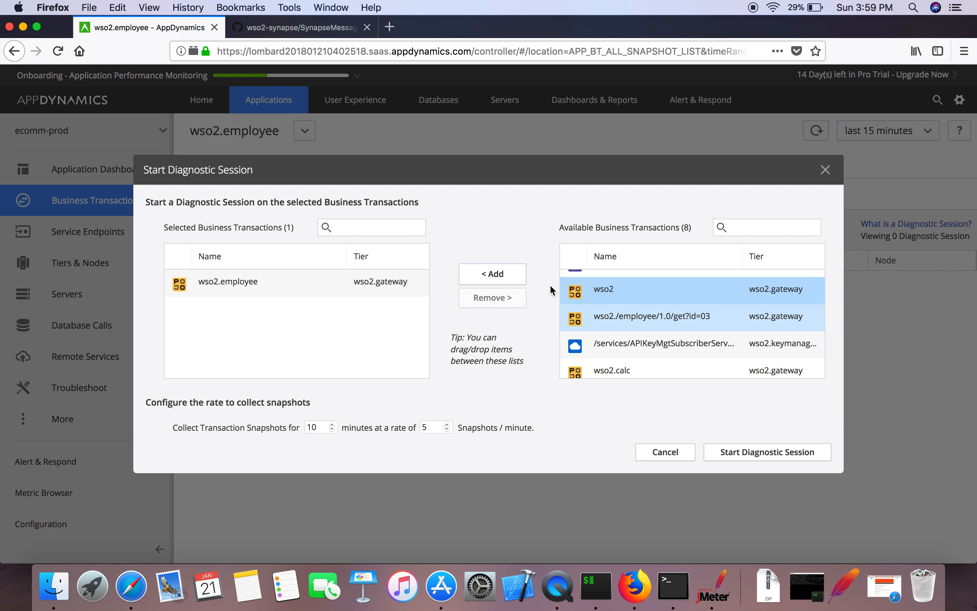
left_click(754, 455)
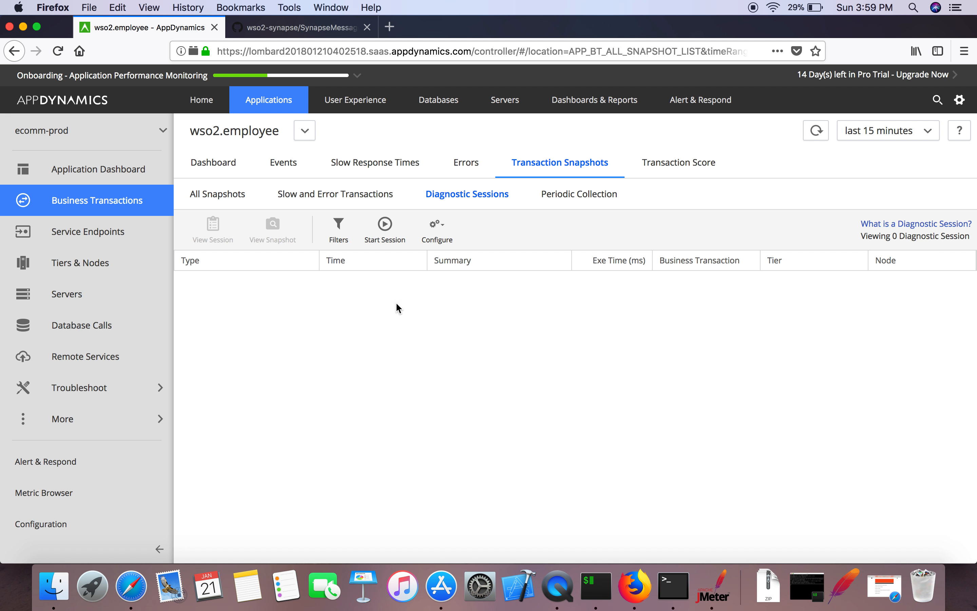
left_click(219, 196)
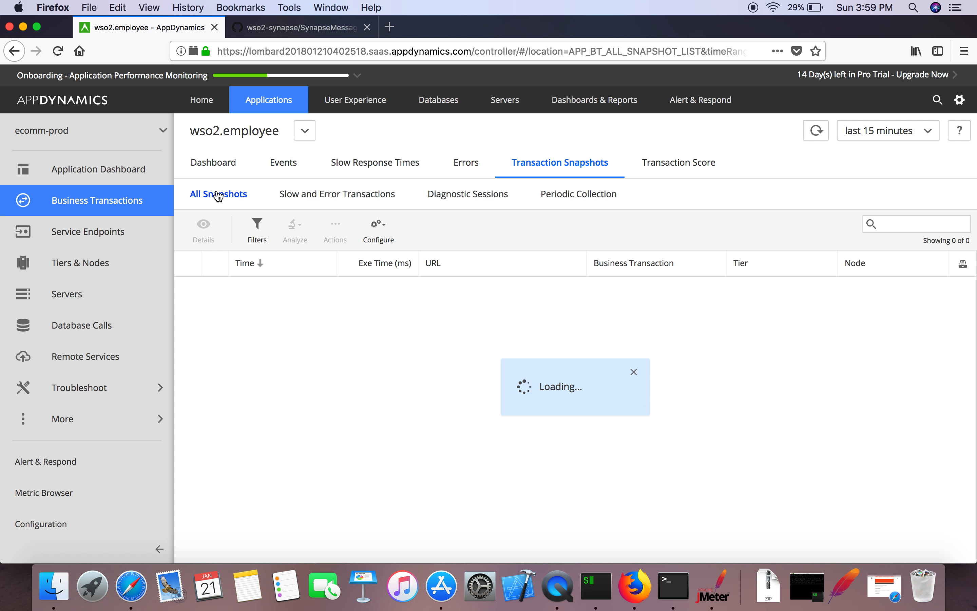
Step: After checking JMeter, refresh snapshots via the ecomm-prod dashboard and reopen the wso2.employee transaction
left_click(713, 587)
key("super+Tab")
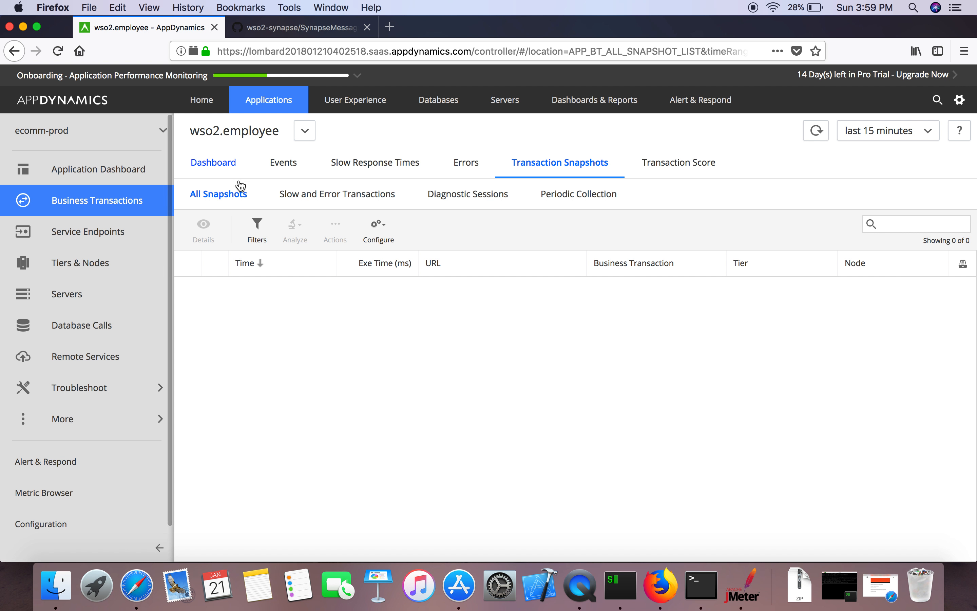
left_click(229, 197)
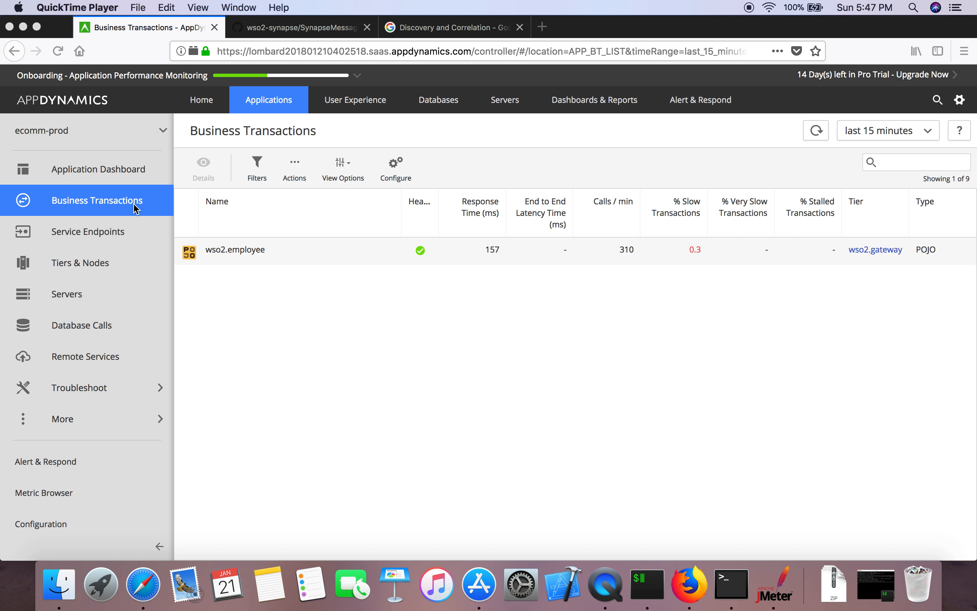
left_click(111, 171)
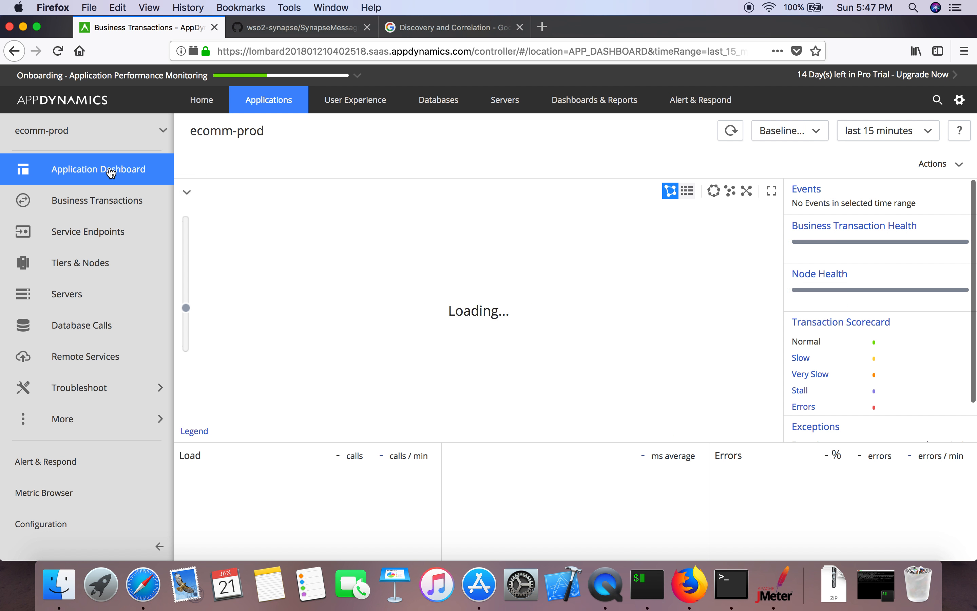
left_click(508, 162)
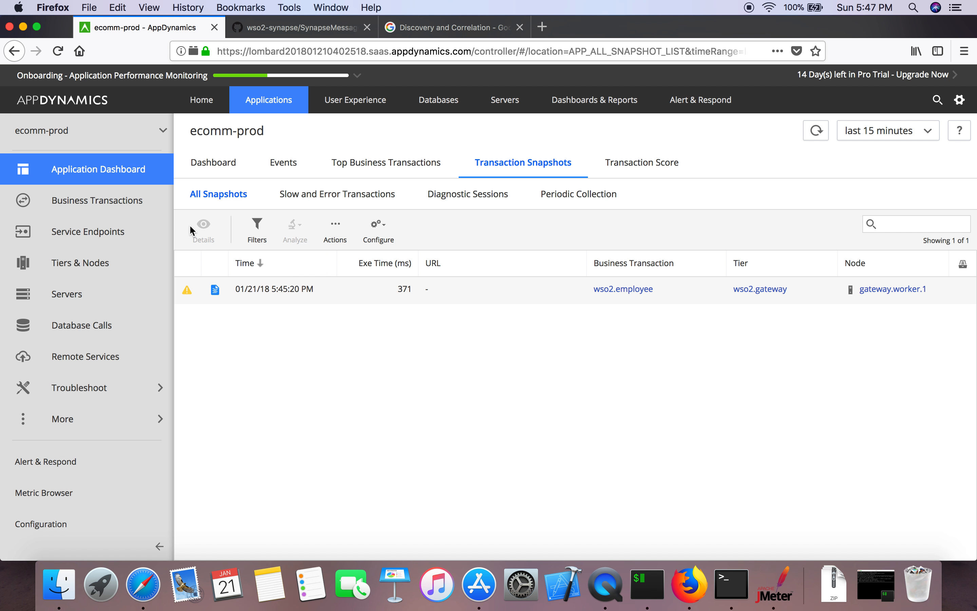
left_click(121, 208)
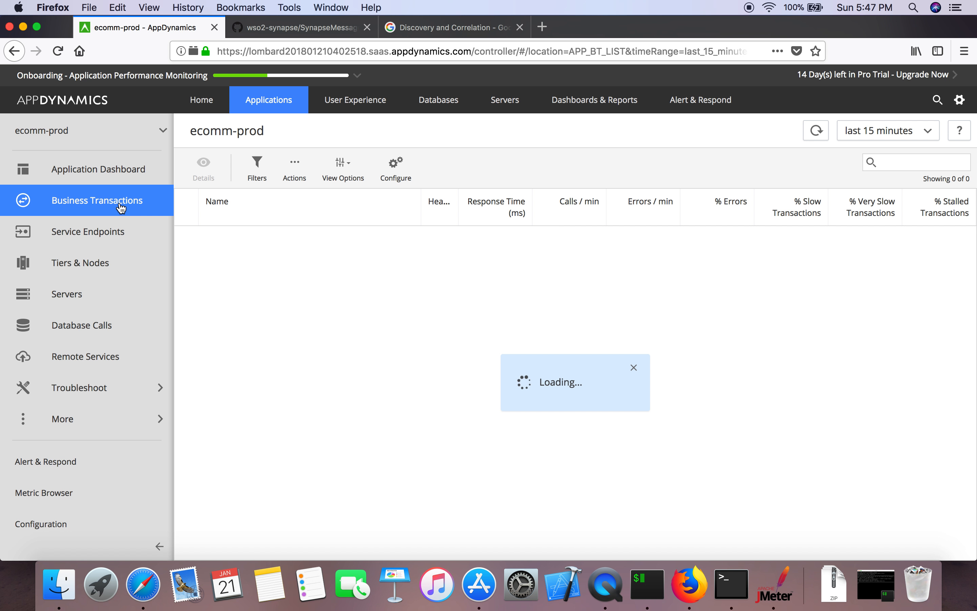
double_click(252, 247)
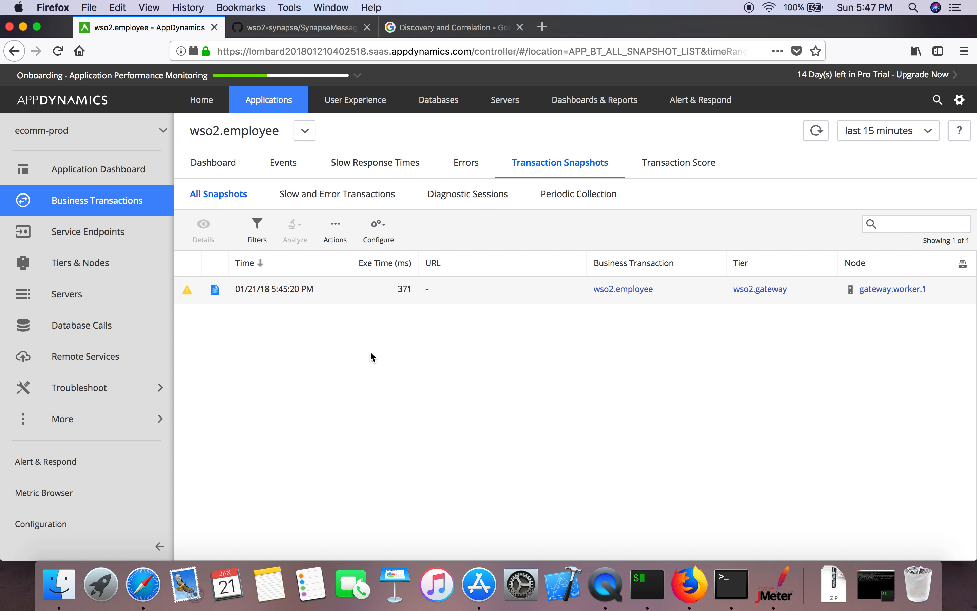
Step: Open the 371 ms wso2.employee snapshot from 01/21/18 5:45:20 PM to see its flow map
left_click(232, 161)
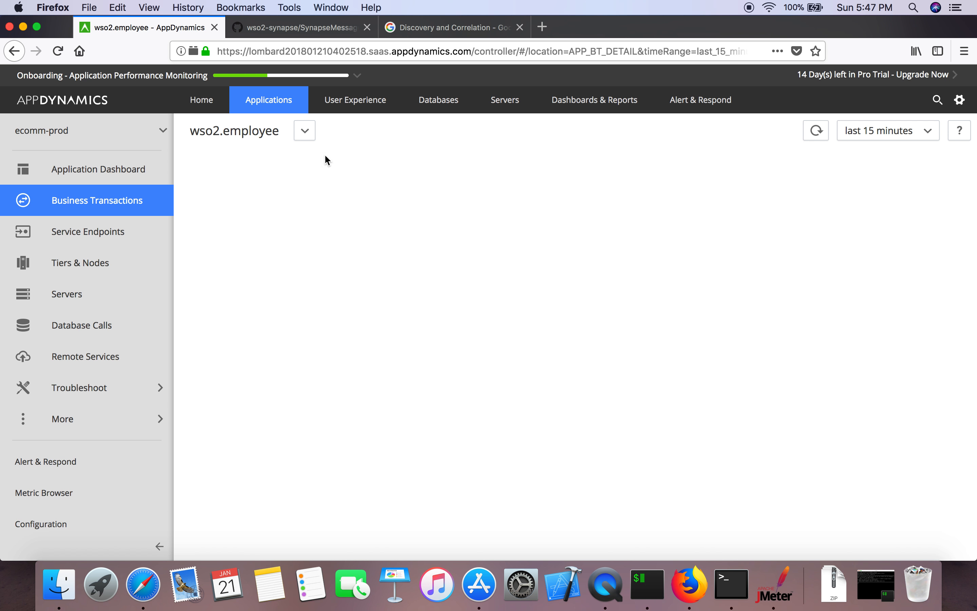
left_click(568, 166)
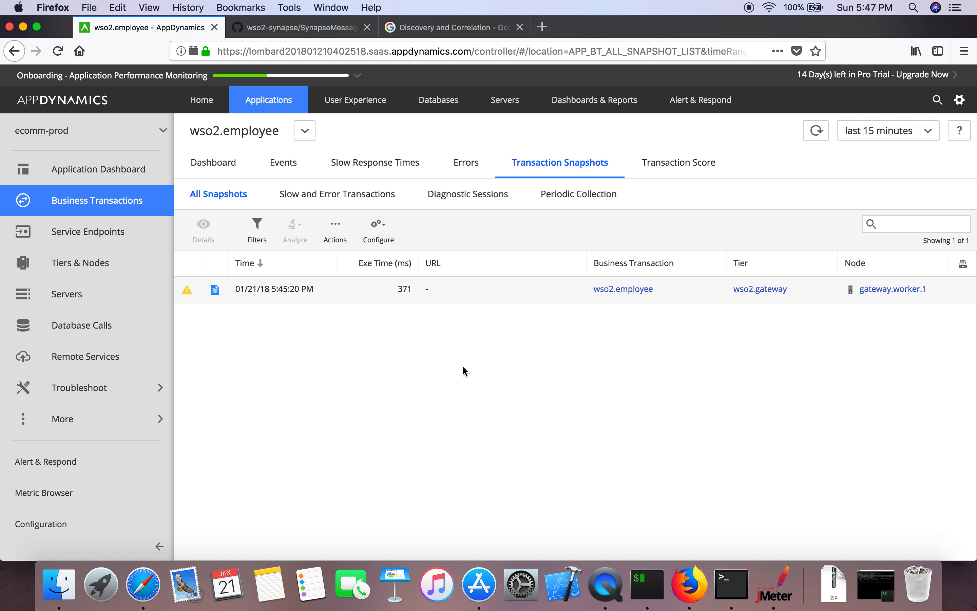
left_click(334, 294)
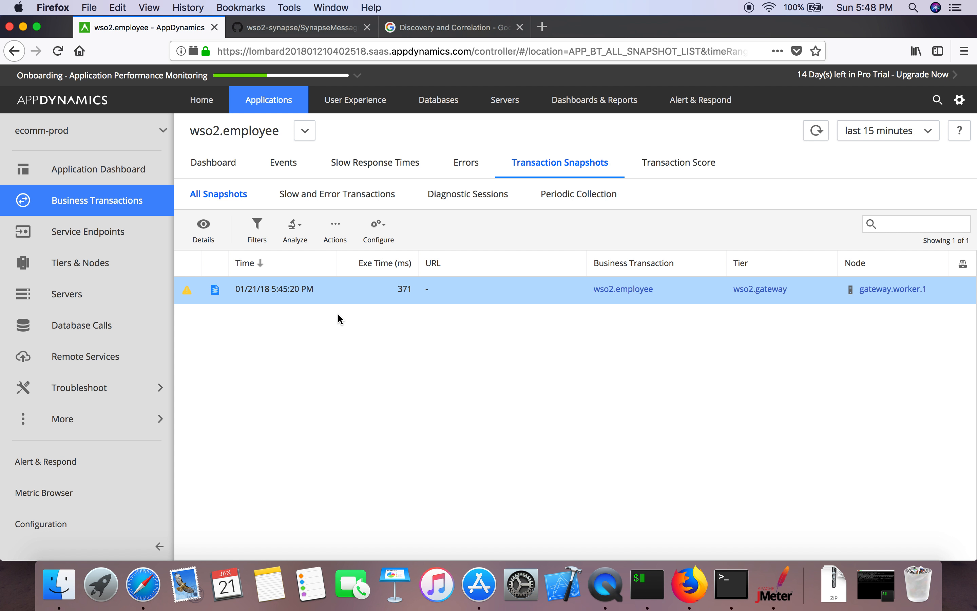
double_click(331, 293)
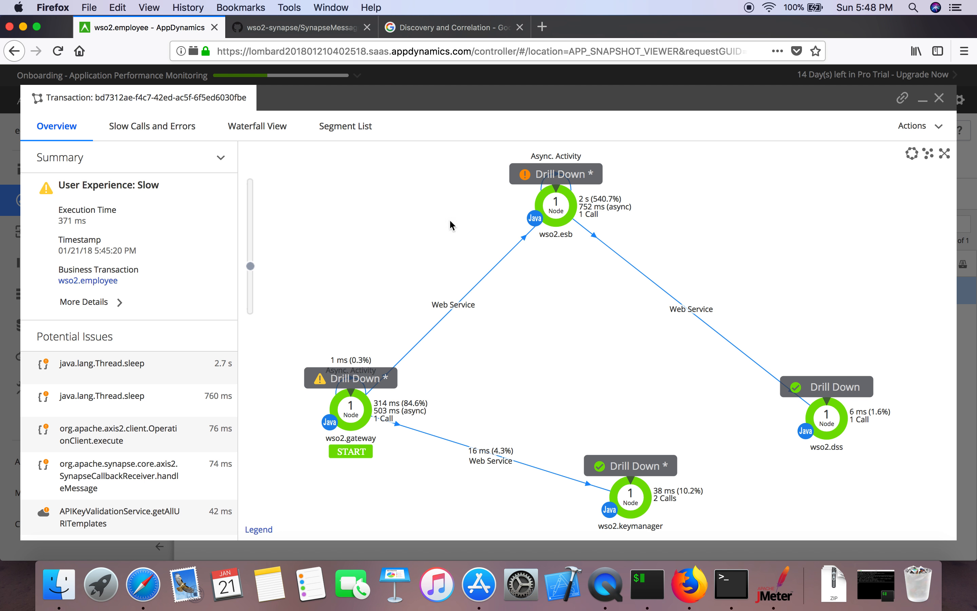
Step: Drill from the wso2.gateway node into its 371 ms originating tier call graph
left_click_drag(638, 504, 616, 434)
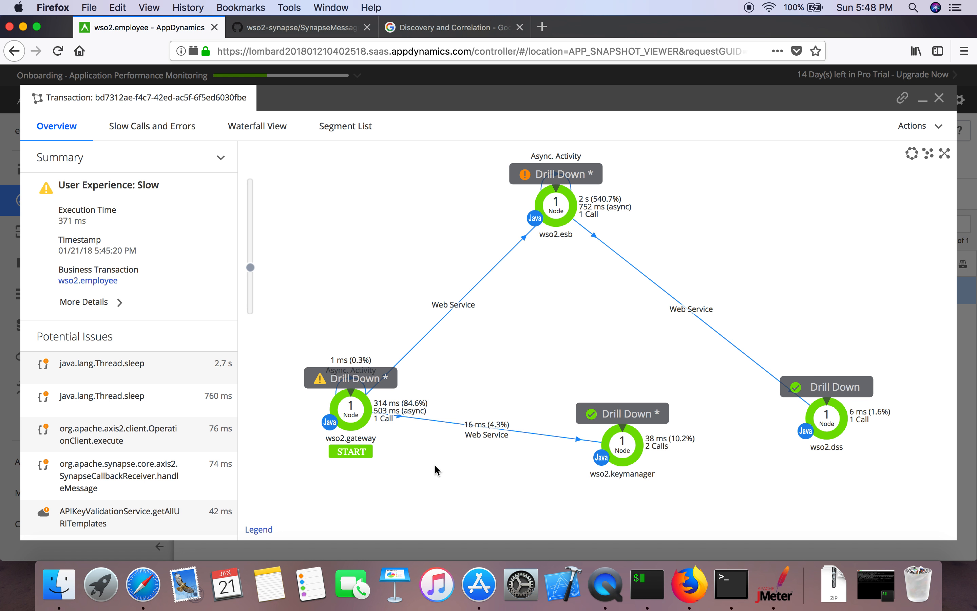
left_click(355, 378)
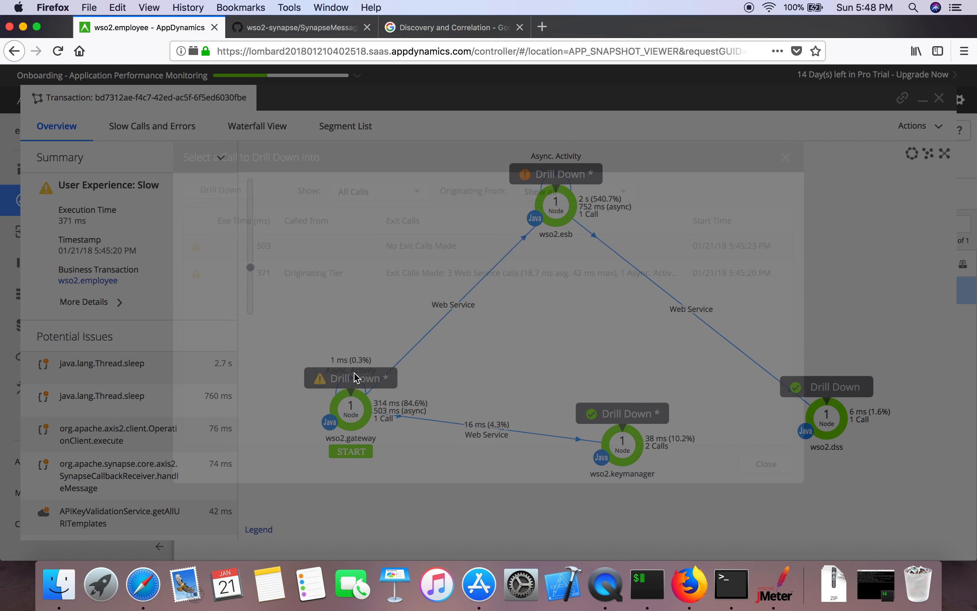
left_click(348, 273)
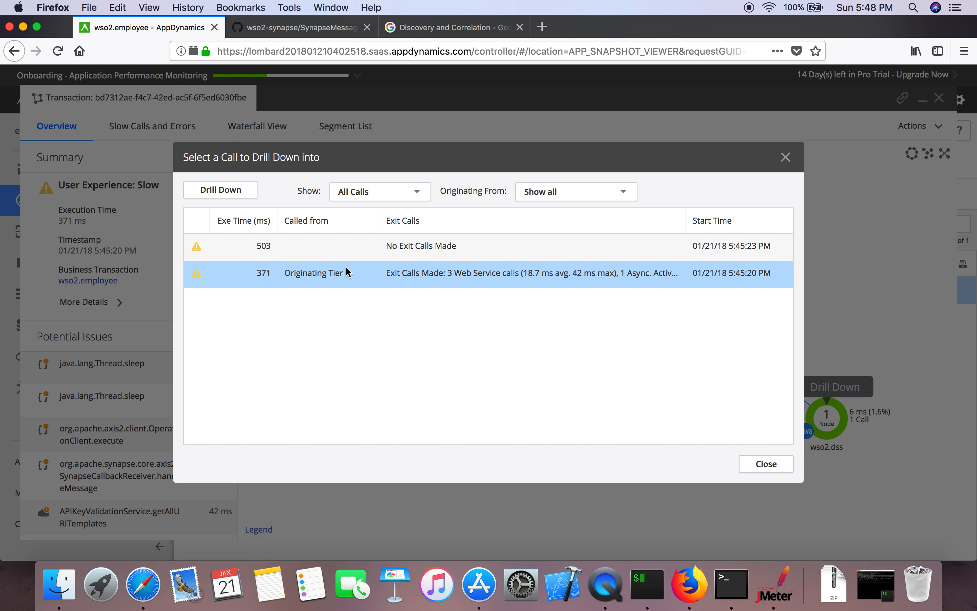
left_click(333, 250)
left_click(339, 274)
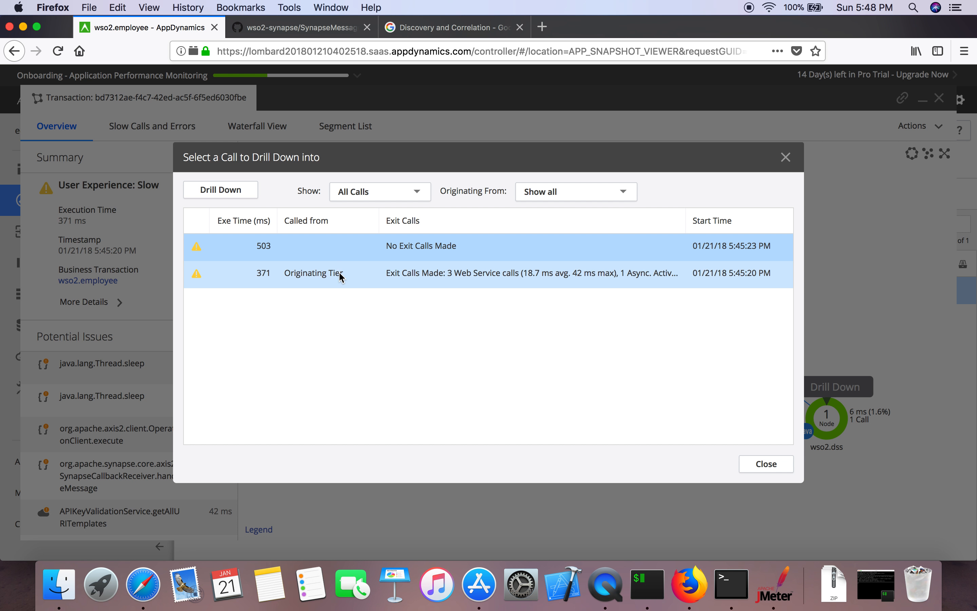
left_click(220, 189)
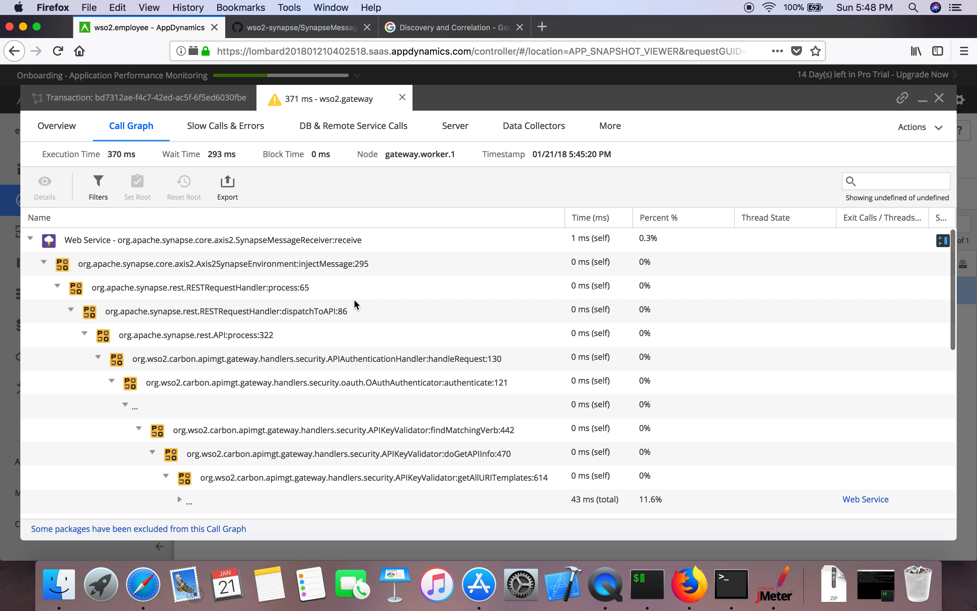
Step: Browse the gateway call graph through OAuthAuthenticator:authenticate and WSAPIKeyDataStore:getAPIKeyData
left_click(345, 382)
scroll(346, 383, "down", 3)
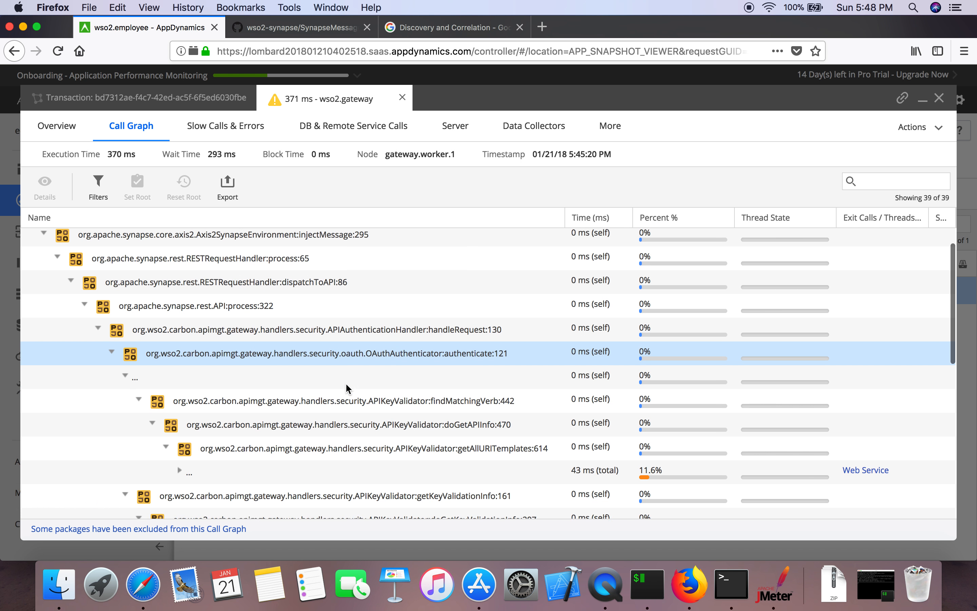
scroll(346, 382, "down", 10)
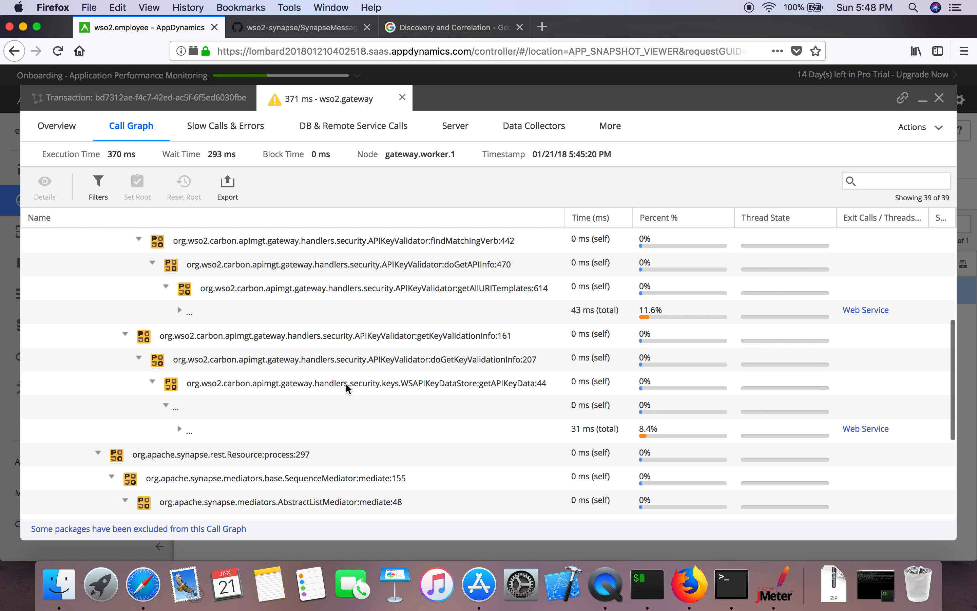
scroll(346, 382, "up", 13)
scroll(346, 383, "down", 2)
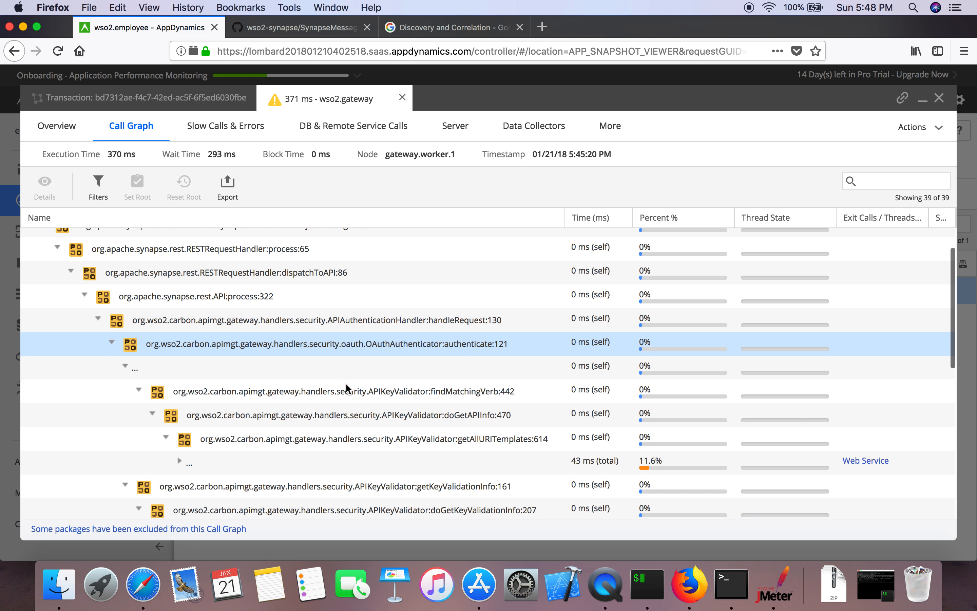
scroll(346, 382, "up", 2)
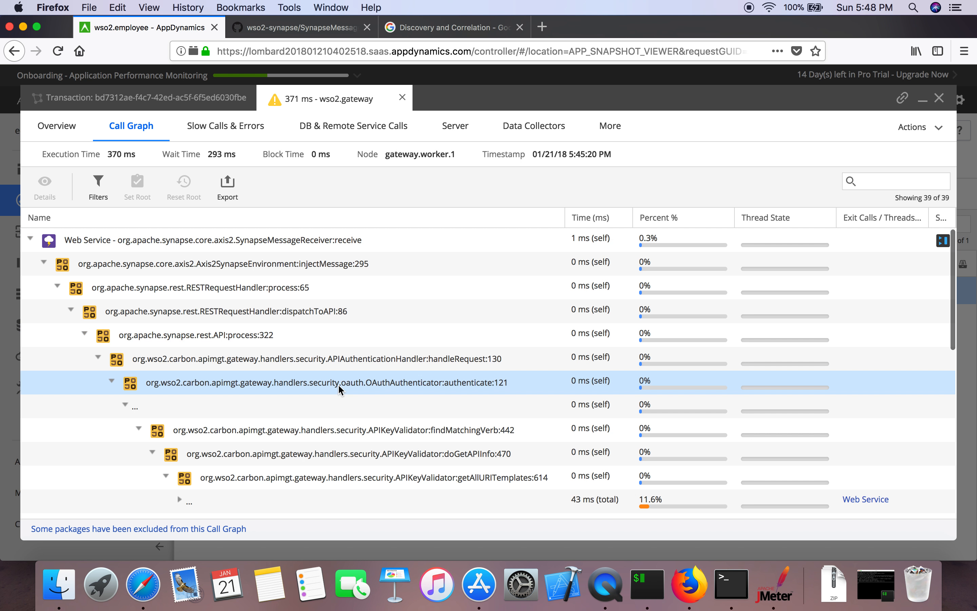
scroll(338, 384, "down", 2)
scroll(338, 384, "down", 2)
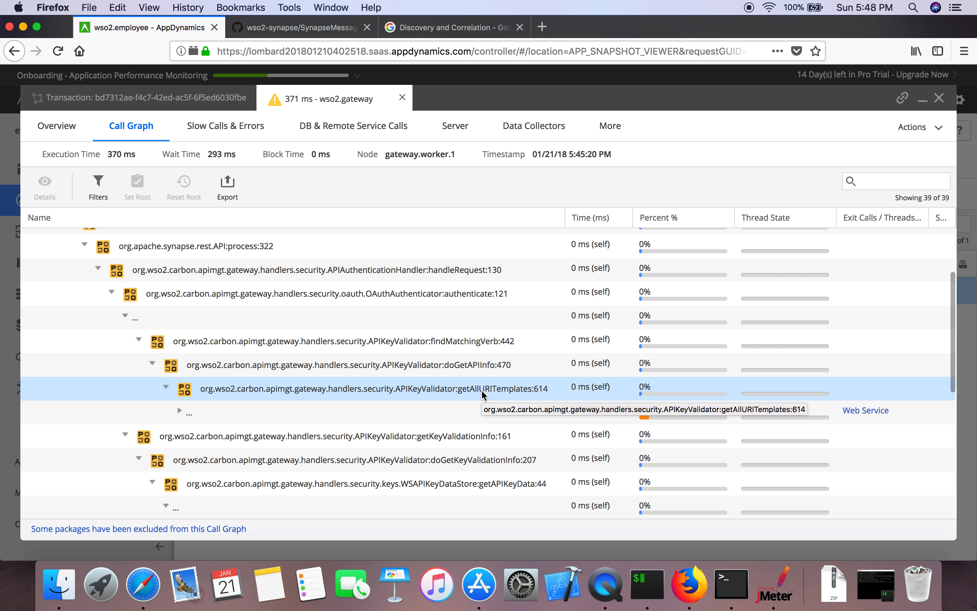
scroll(418, 397, "down", 5)
scroll(419, 397, "down", 1)
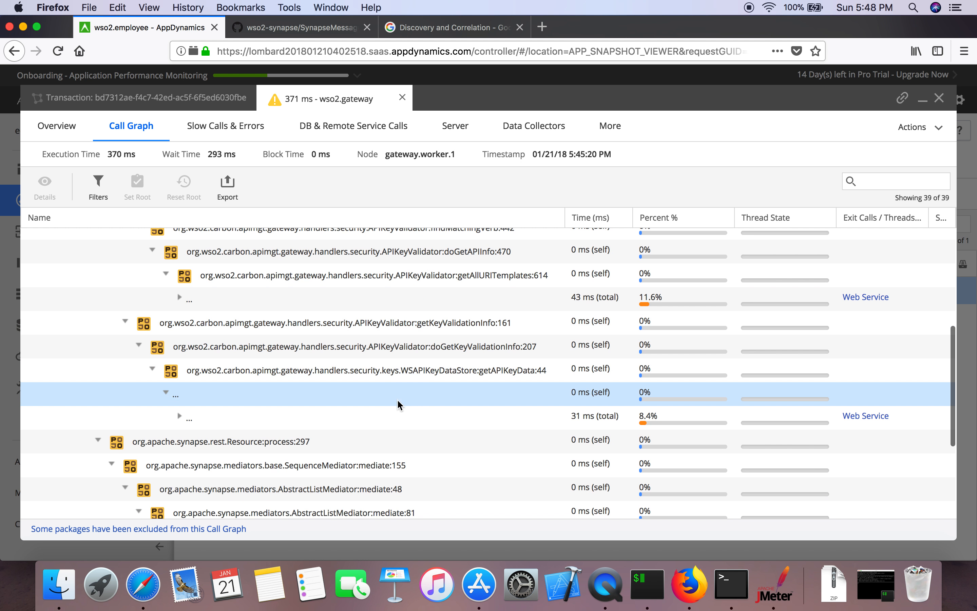
left_click(478, 363)
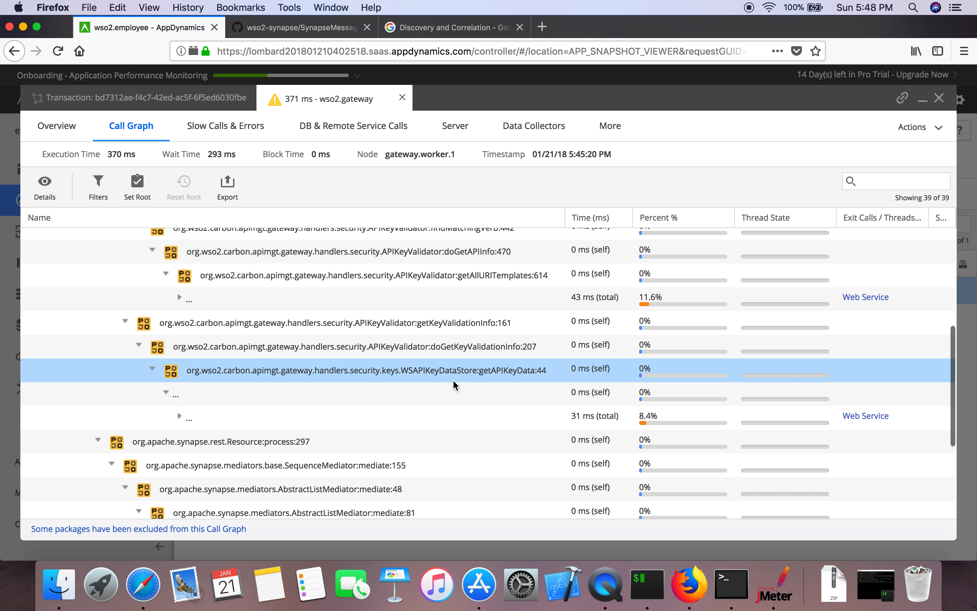
scroll(432, 405, "down", 2)
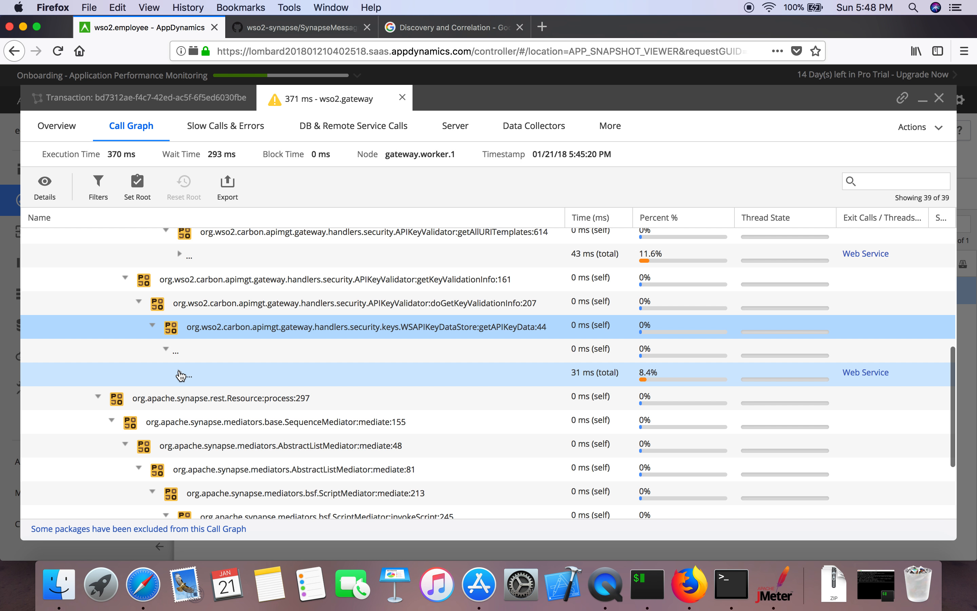
Step: Expand the 31 ms web service call and drill from mediate:81's exit call into wso2.esb
left_click(181, 376)
left_click(305, 399)
scroll(304, 398, "down", 2)
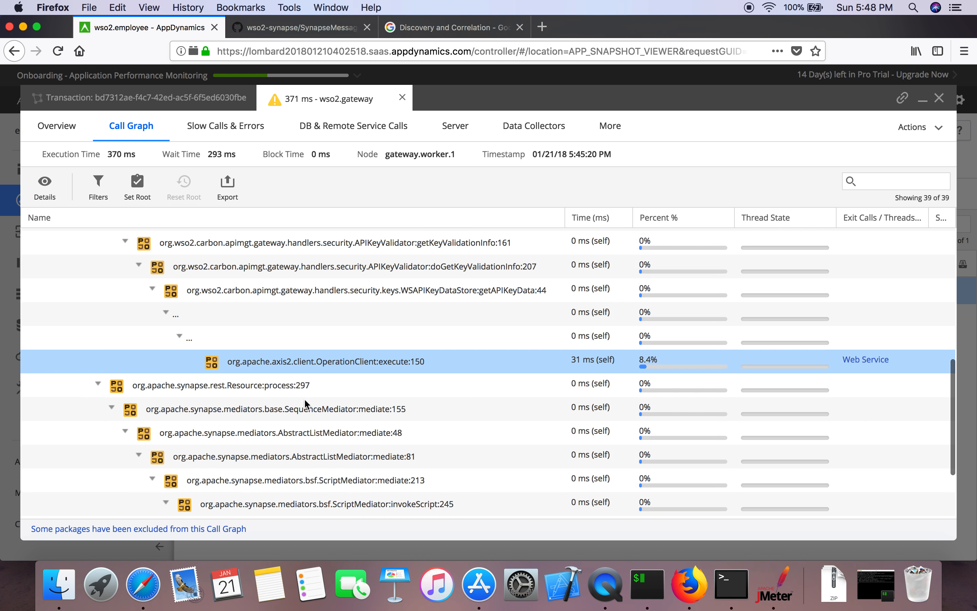
scroll(304, 398, "down", 4)
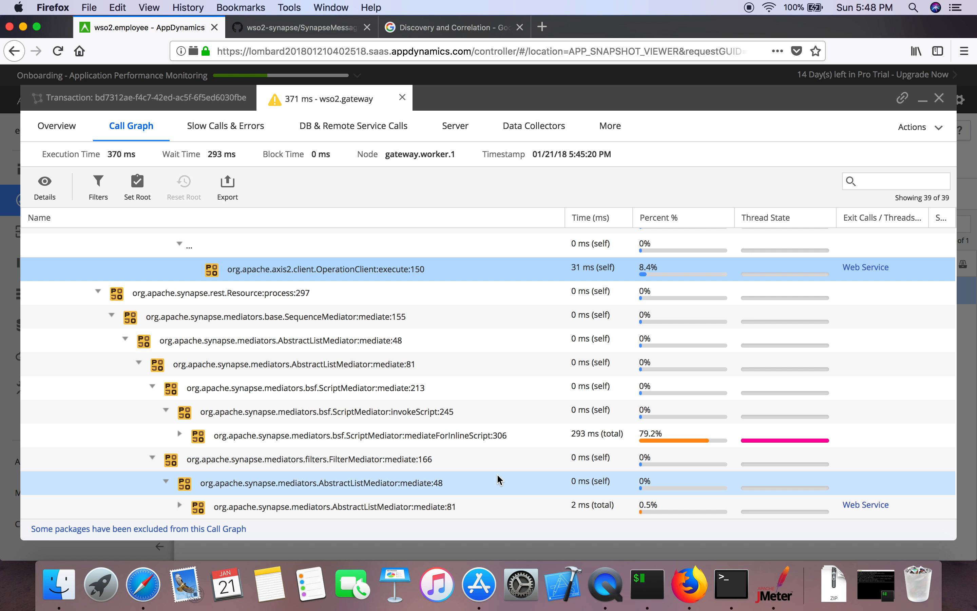
left_click(455, 508)
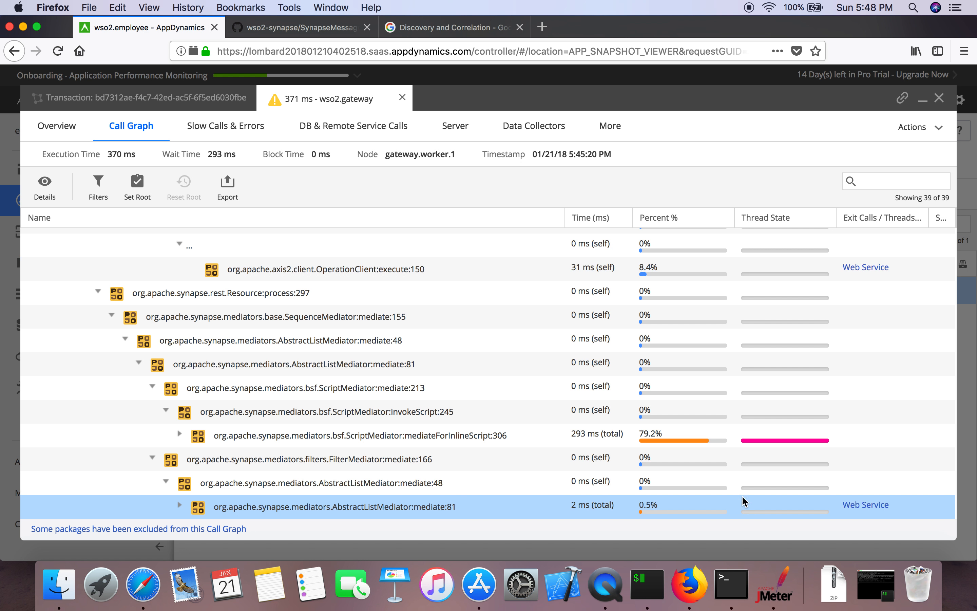
left_click(861, 510)
left_click(360, 307)
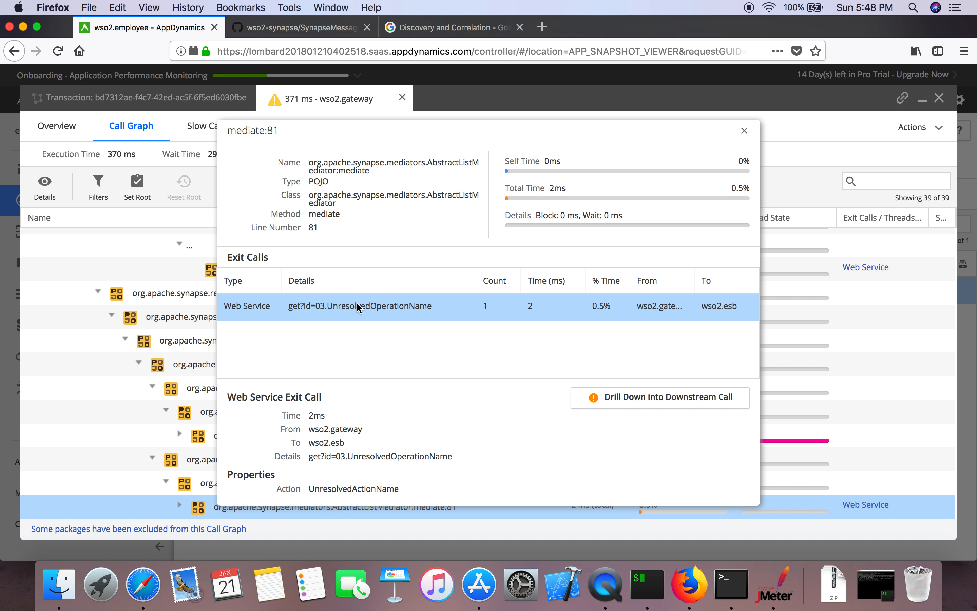
left_click(589, 397)
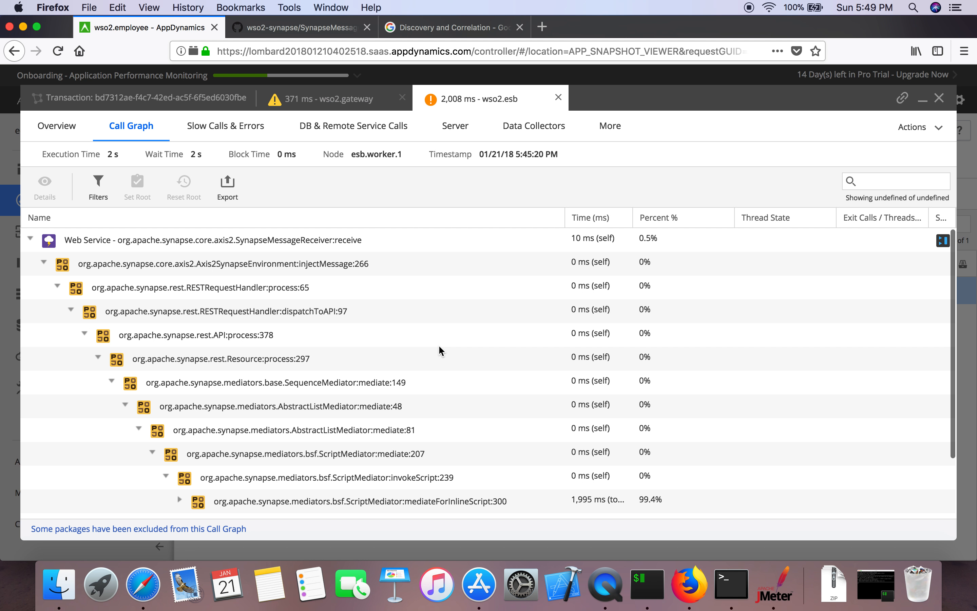
Step: Trace the ESB graph to mediateForInlineScript:300 and show send:372's 2 ms wso2.dss exit call
left_click(440, 345)
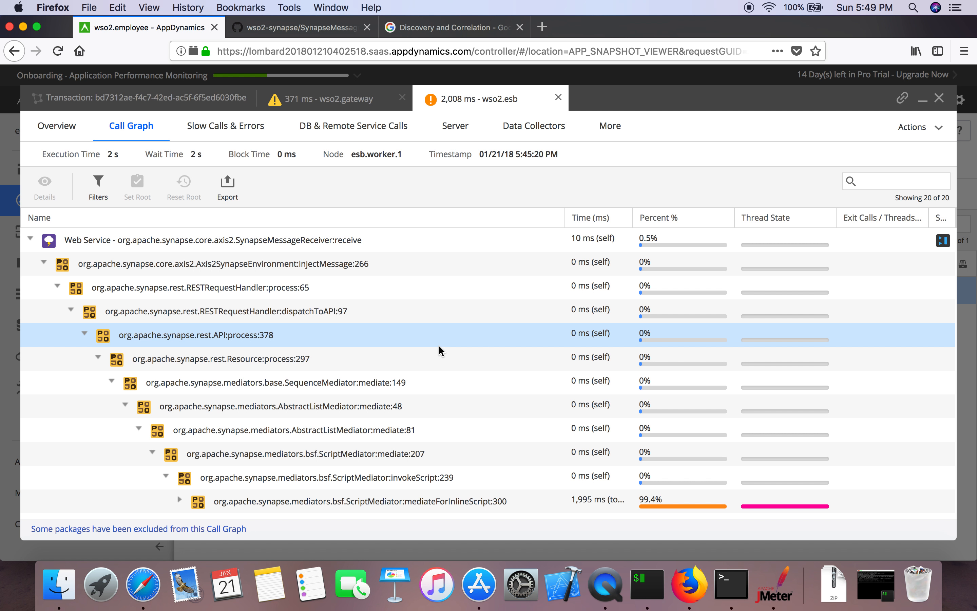
scroll(439, 345, "down", 3)
left_click(439, 345)
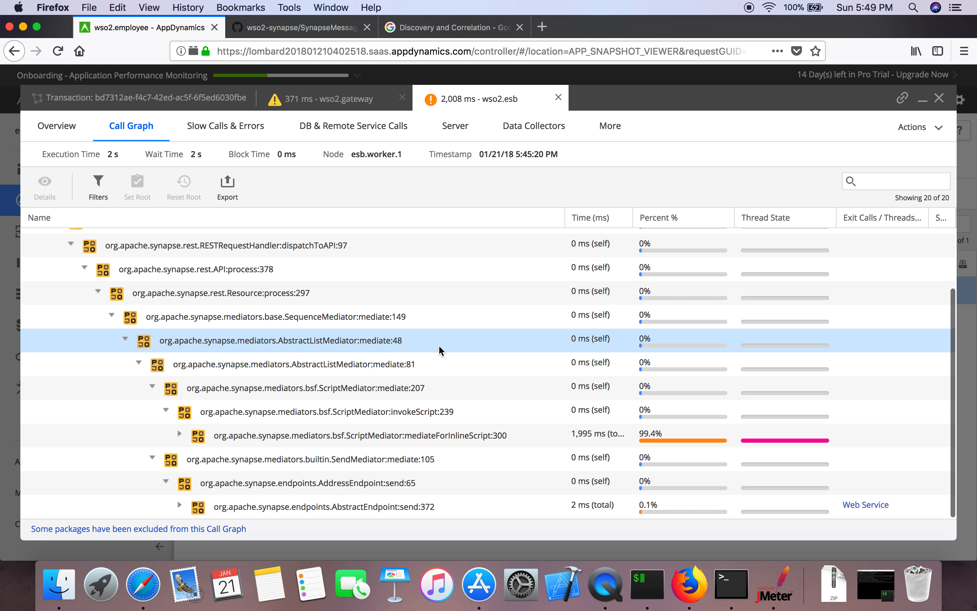
left_click(414, 388)
scroll(413, 393, "up", 2)
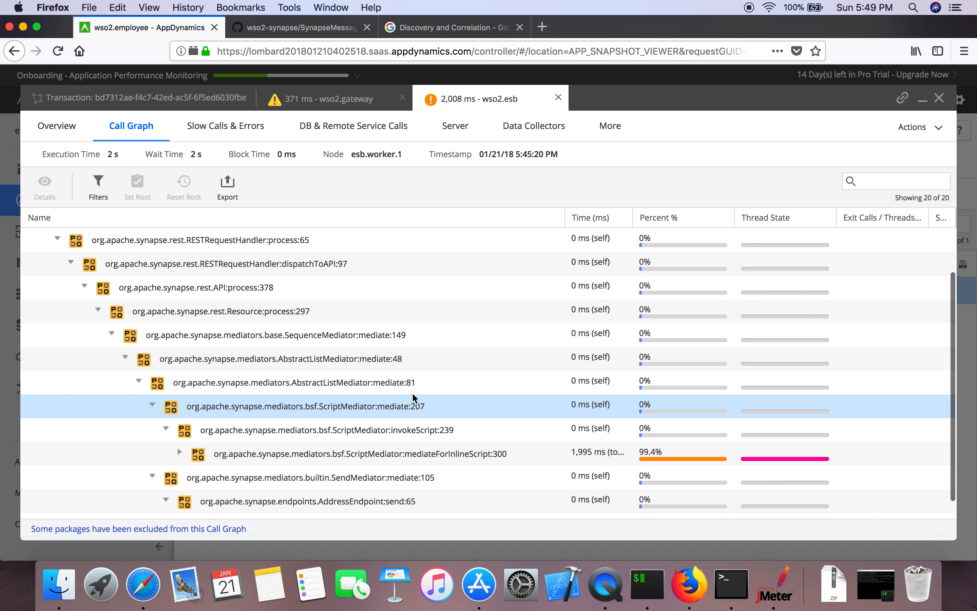
scroll(413, 393, "down", 2)
left_click(432, 437)
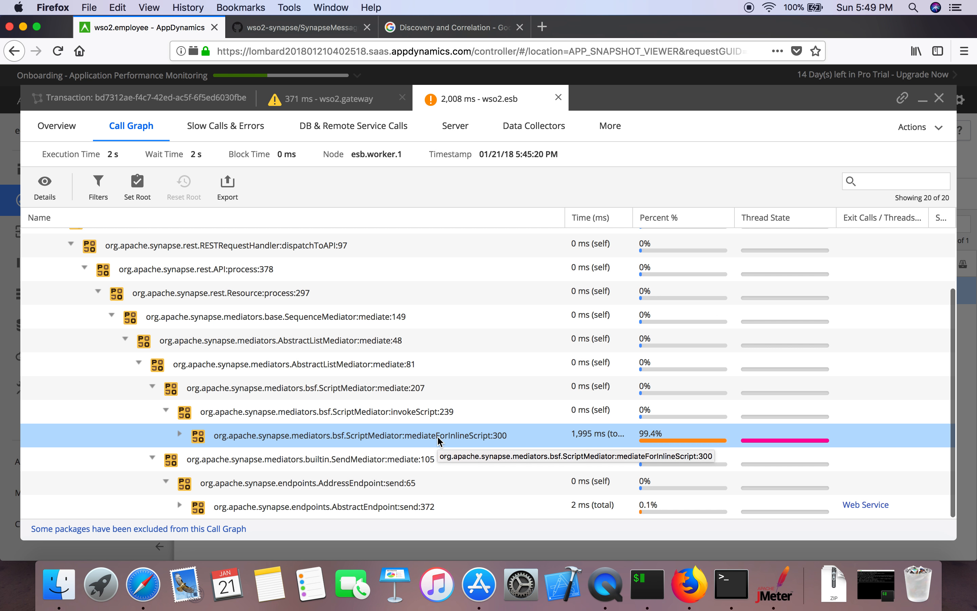
left_click(864, 504)
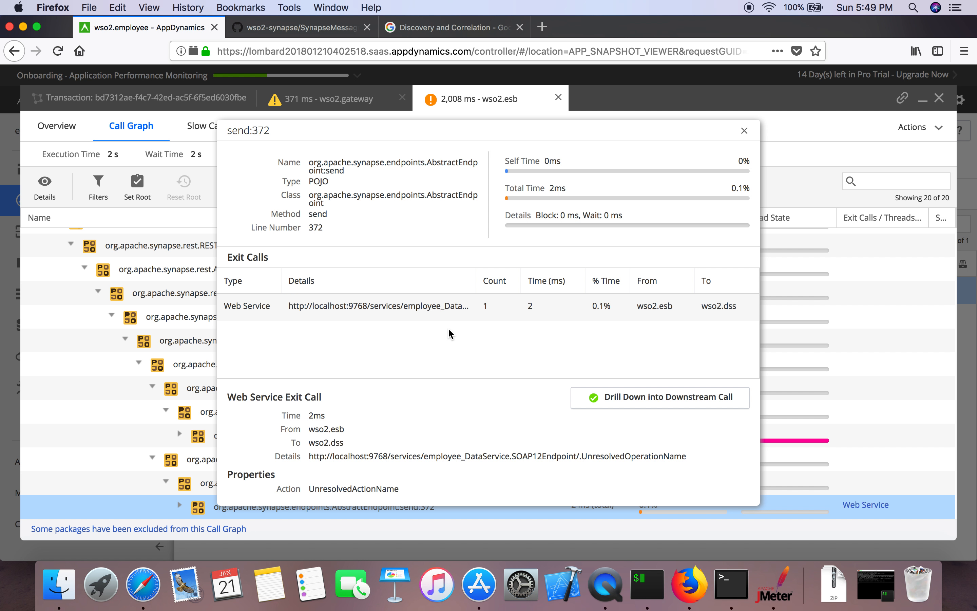
Step: Inspect the 6 ms wso2.dss ProxyServlet:service call, then close it and return to the 371 ms gateway tab
left_click(612, 397)
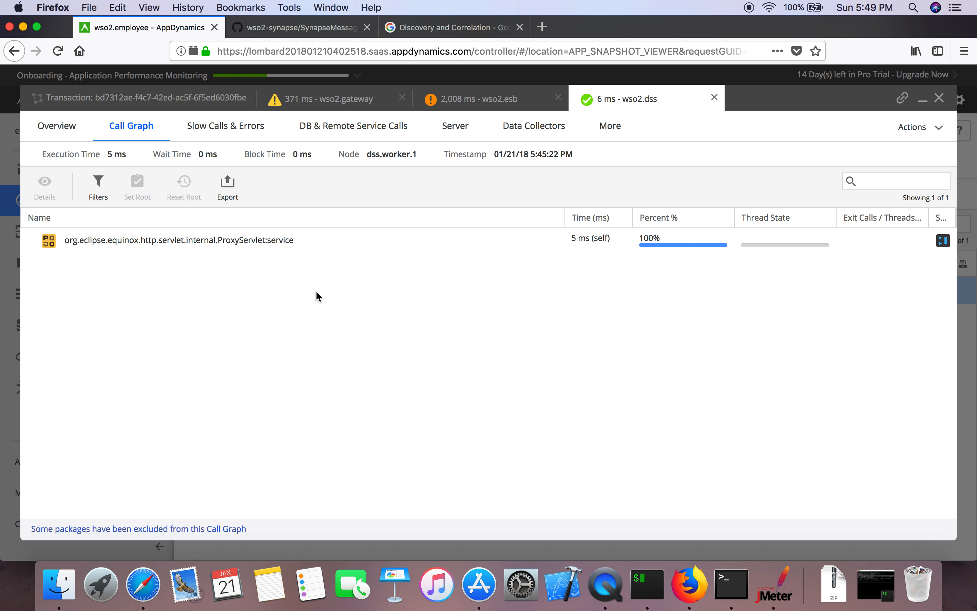
left_click(247, 238)
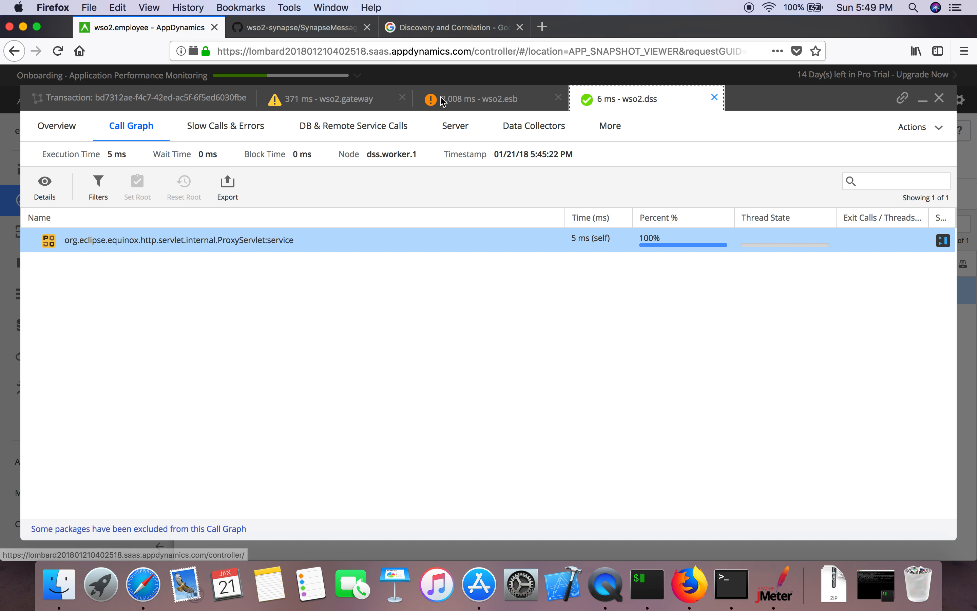
left_click(714, 97)
left_click(329, 101)
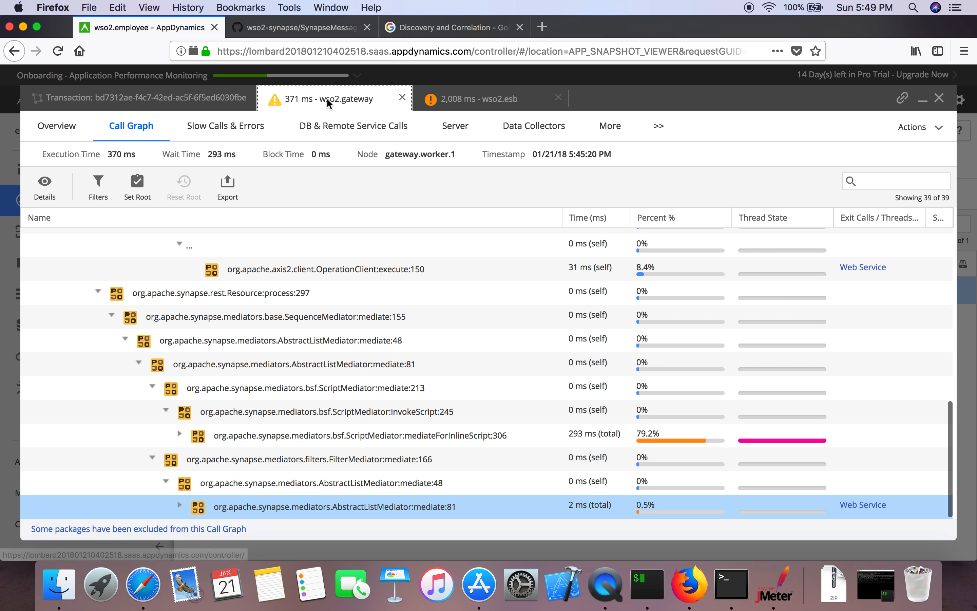
Step: Open the 503 ms wso2.gateway call's snapshot from the transaction flow map
left_click(204, 98)
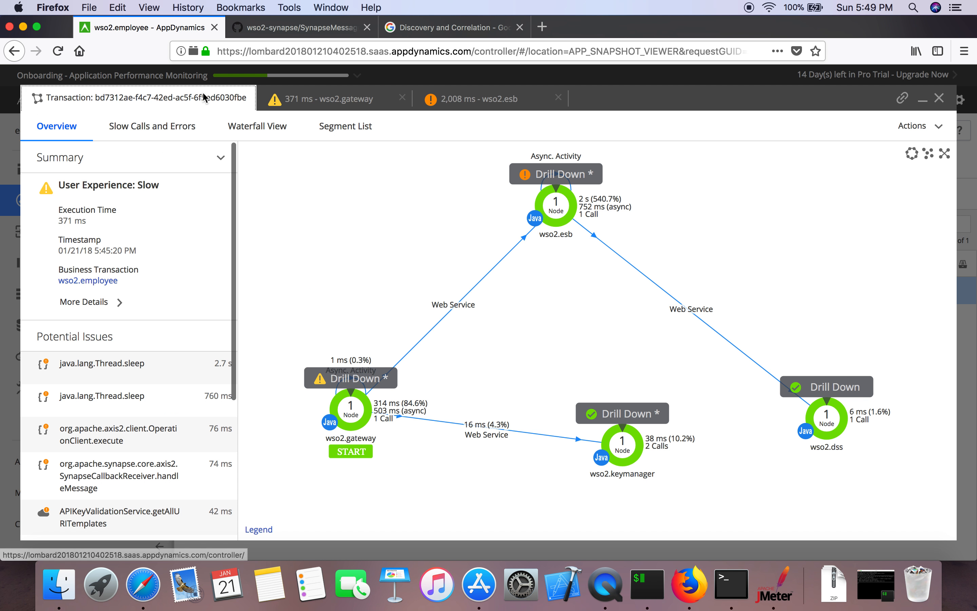
left_click(371, 380)
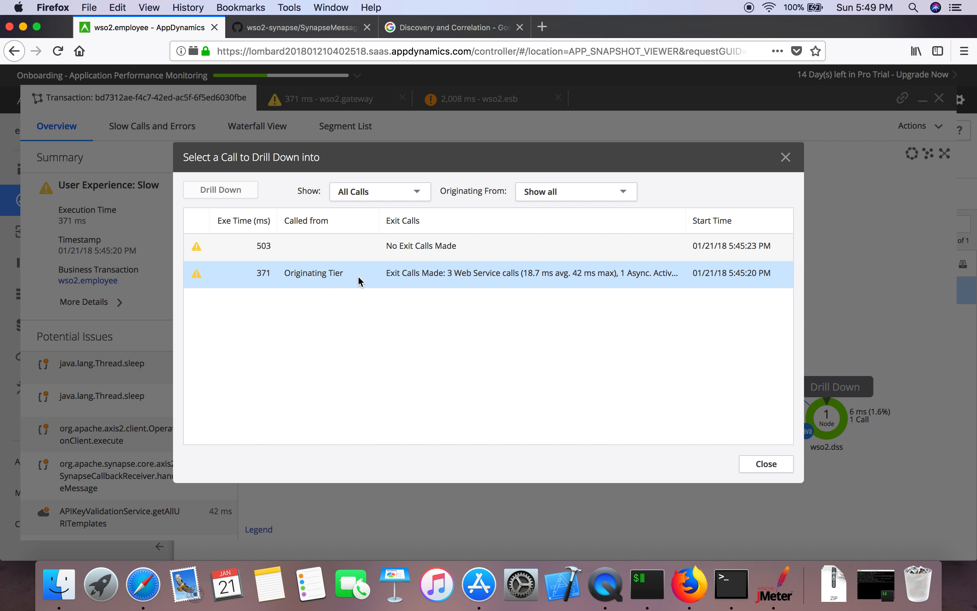
left_click(314, 252)
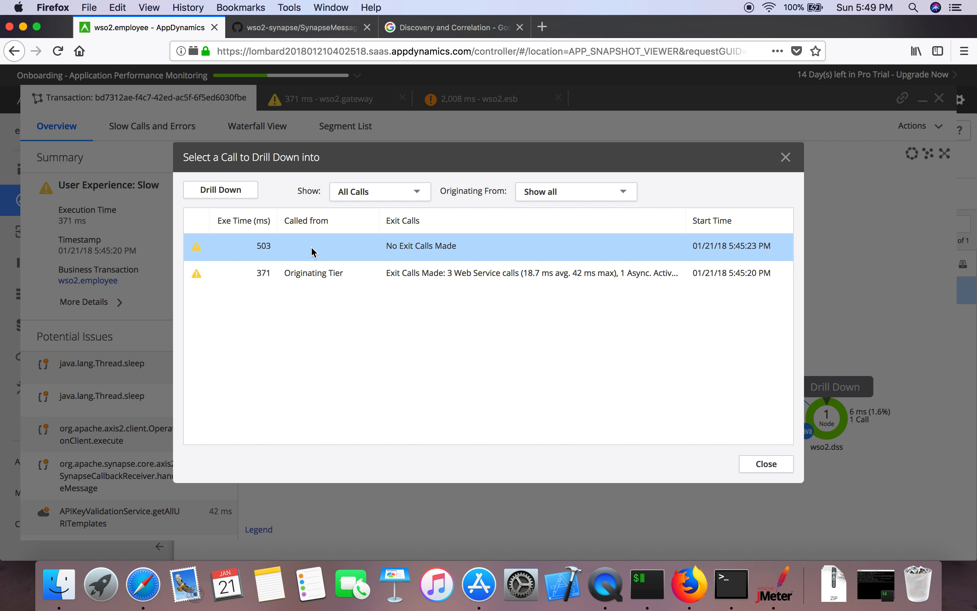
left_click(221, 190)
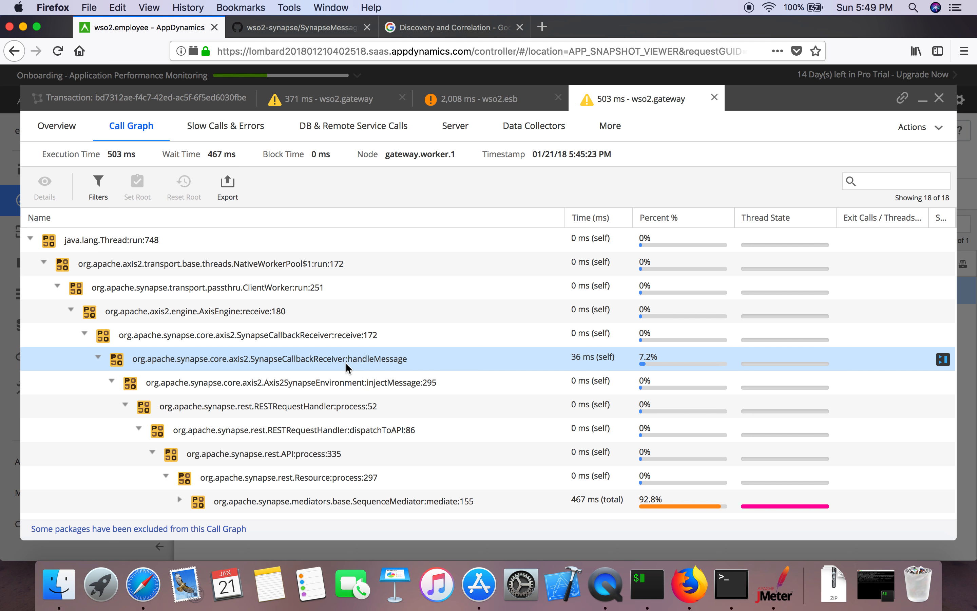
Step: Expand SequenceMediator:mediate:155 down through the mediators to invokeScript:245
left_click(360, 502)
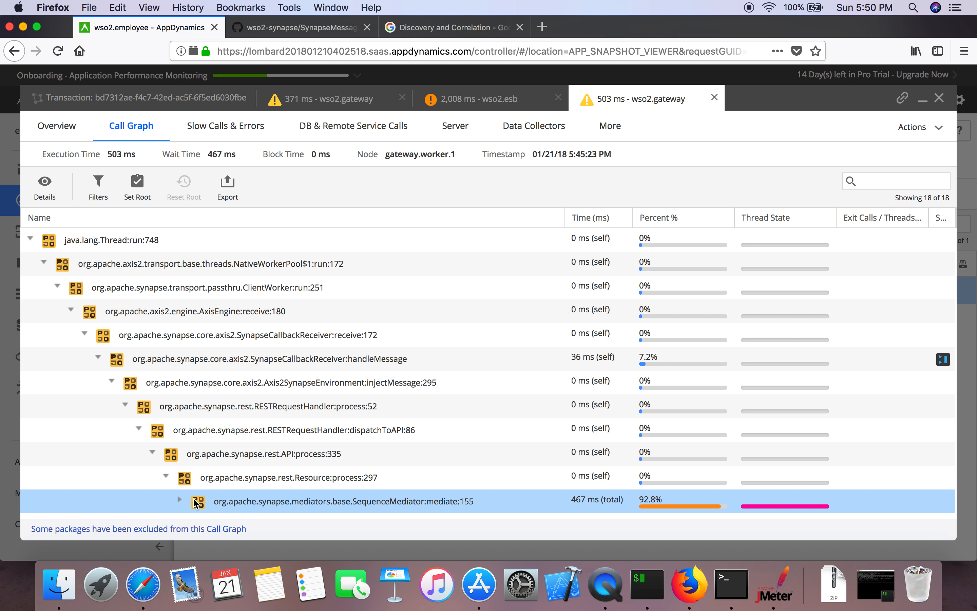
left_click(180, 500)
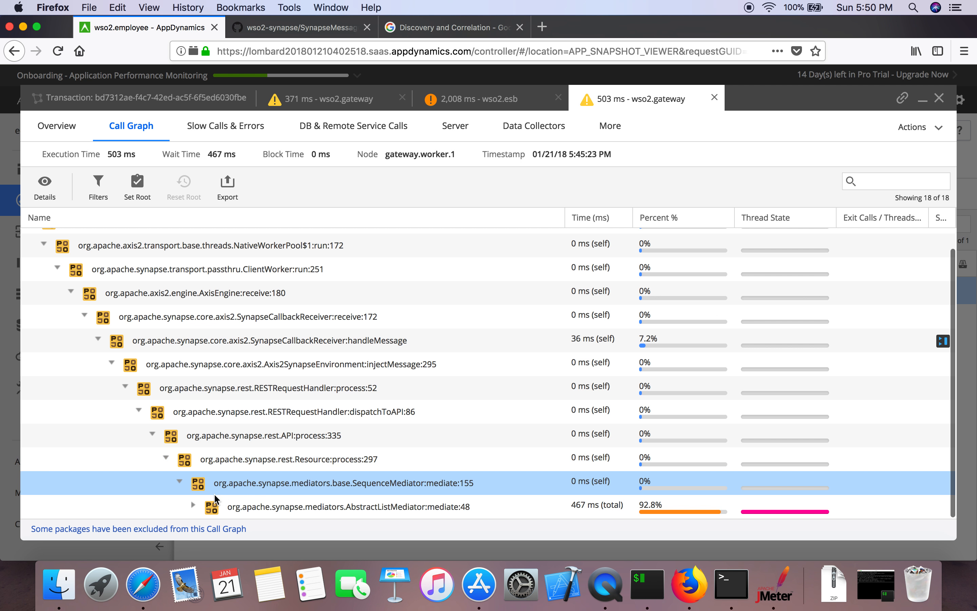
left_click(194, 504)
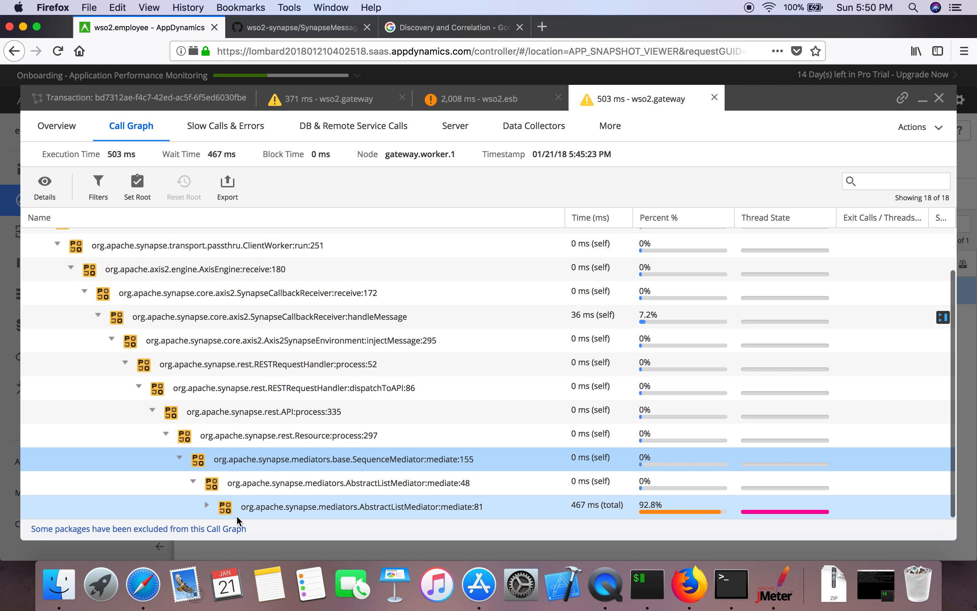
left_click(206, 506)
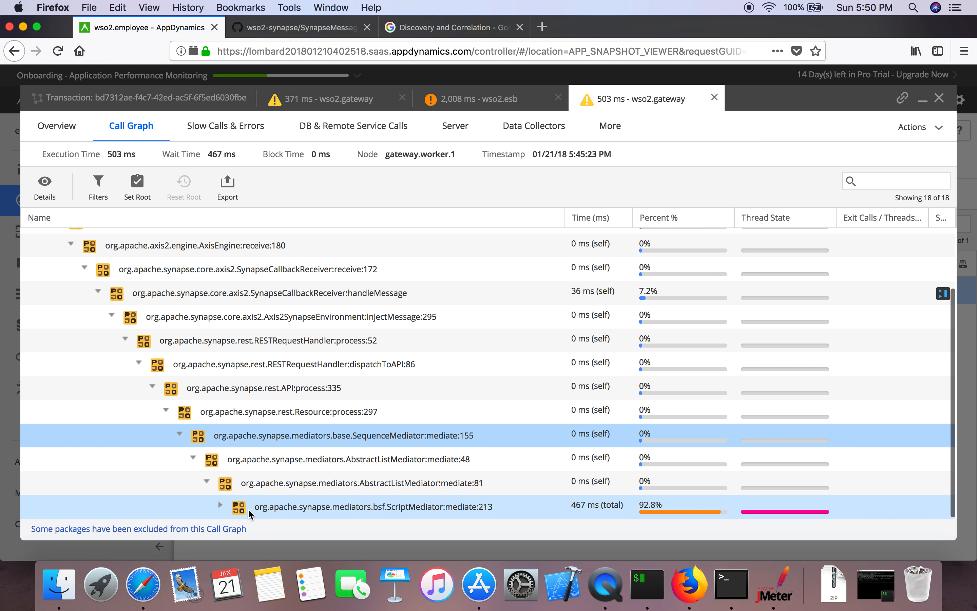
left_click(220, 507)
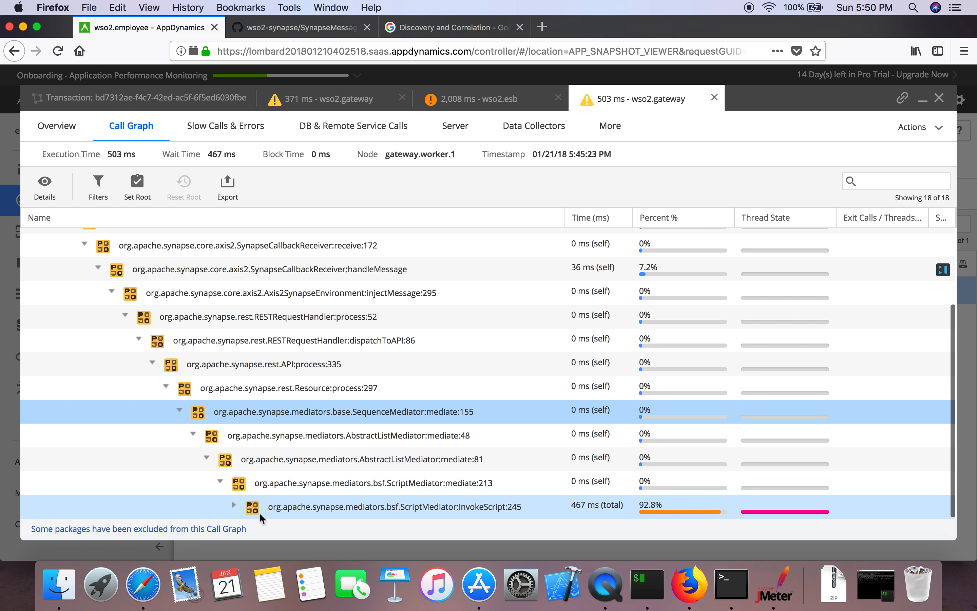
left_click(234, 505)
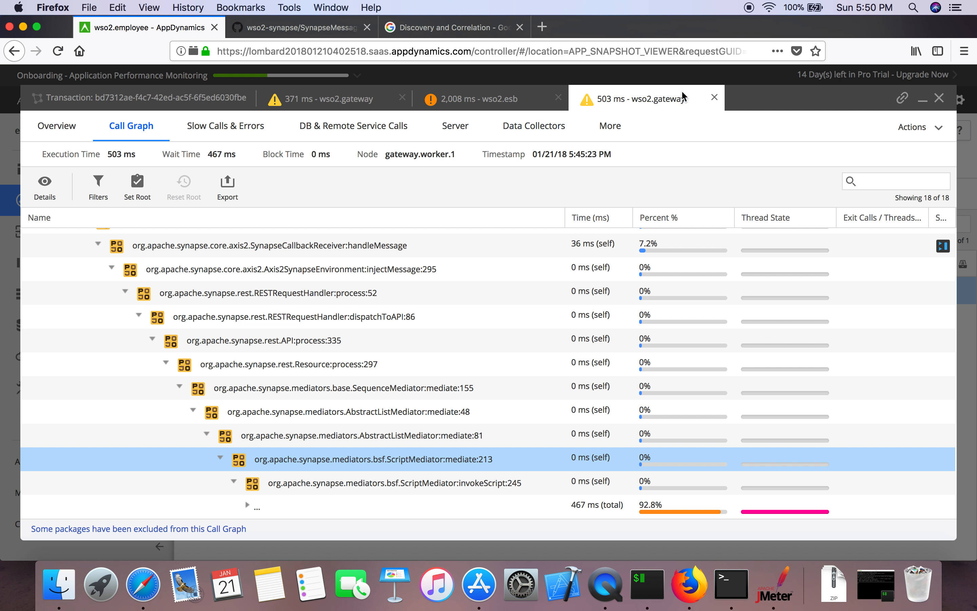
Step: Close the 503 ms gateway, 2,008 ms ESB and 371 ms gateway snapshot tabs
left_click(715, 97)
left_click(559, 97)
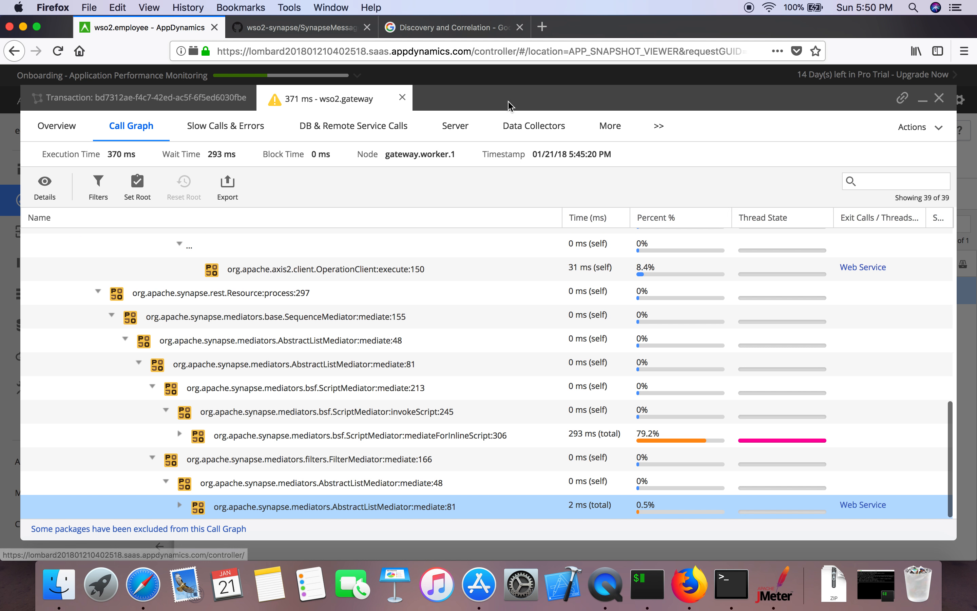
left_click(402, 97)
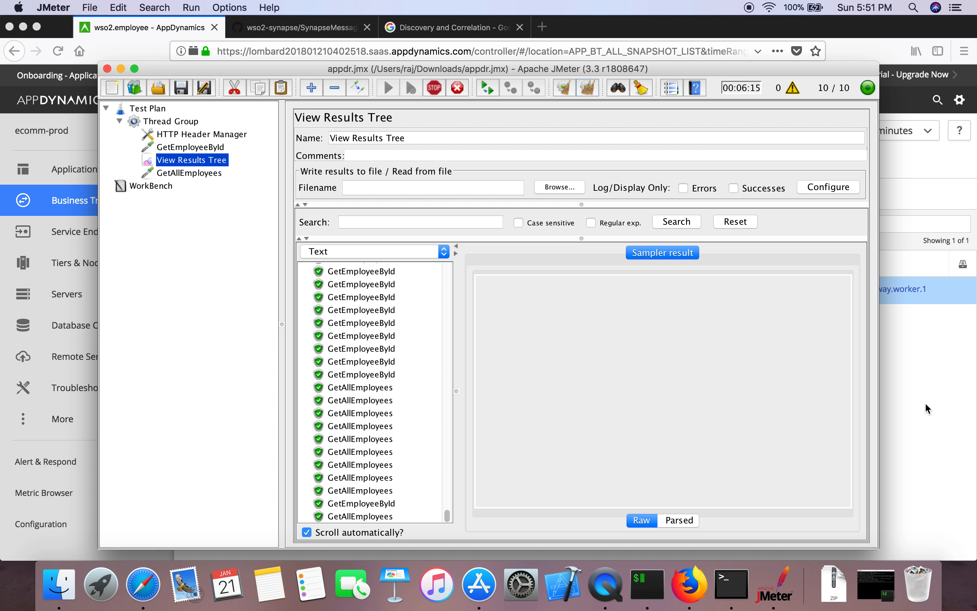
Step: Bring the AppDynamics All Snapshots list back in front of JMeter
left_click(925, 402)
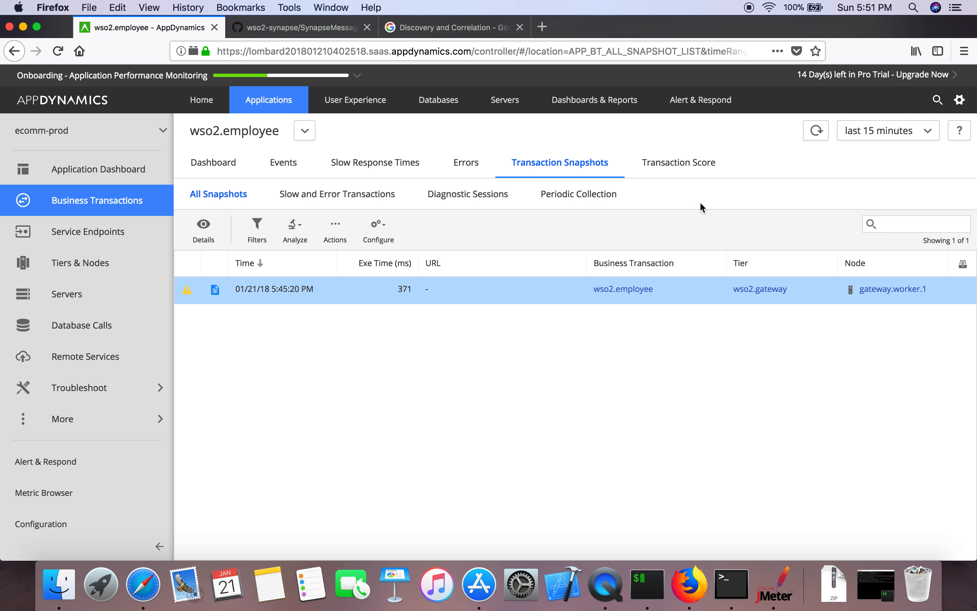
Step: Refresh the snapshot list and show the empty wso2.employee Diagnostic Sessions list
left_click(815, 129)
left_click(481, 197)
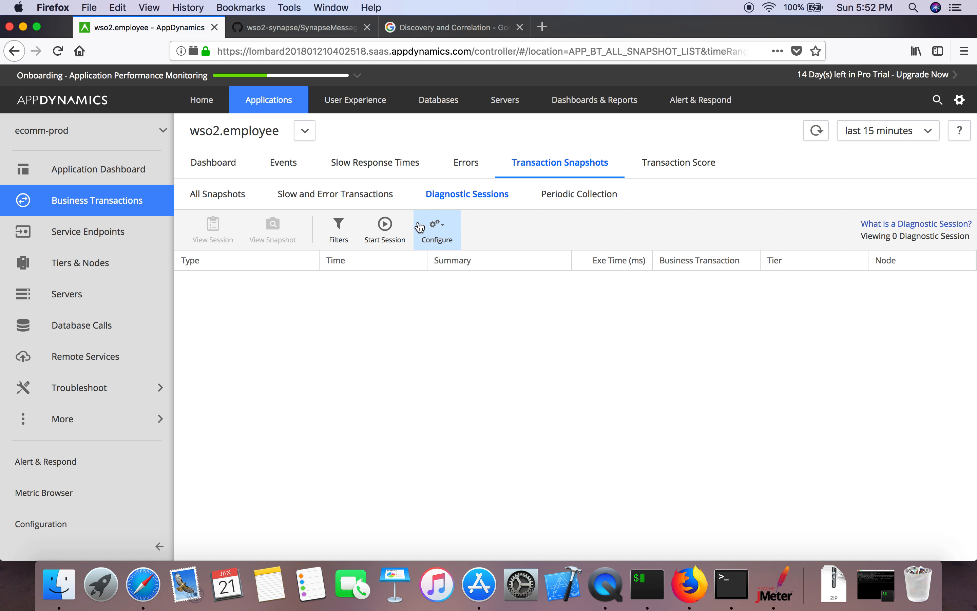
Step: Start a wso2.employee diagnostic session for 10 minutes at 5 snapshots per minute, then view All Snapshots
left_click(388, 230)
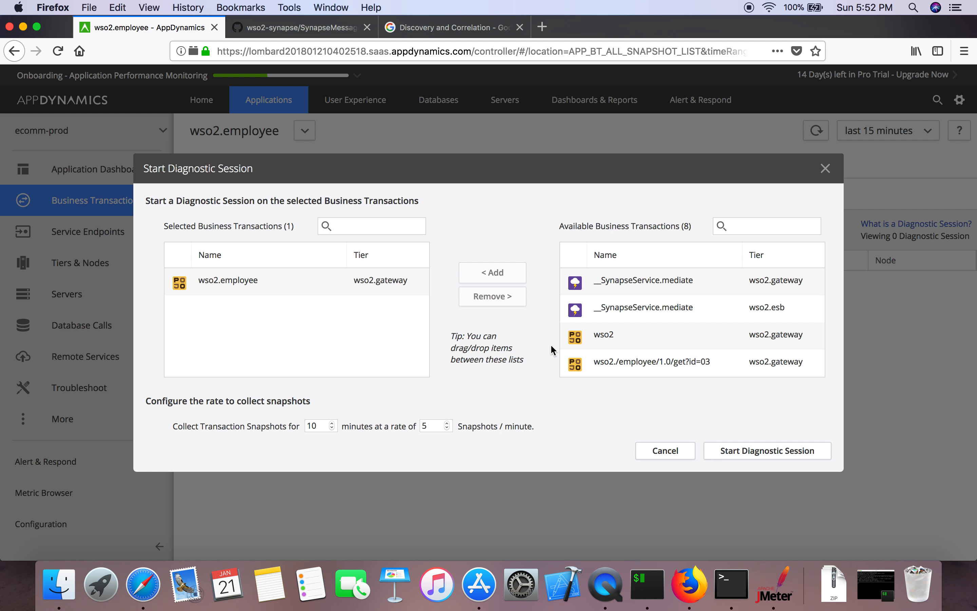
left_click(365, 293)
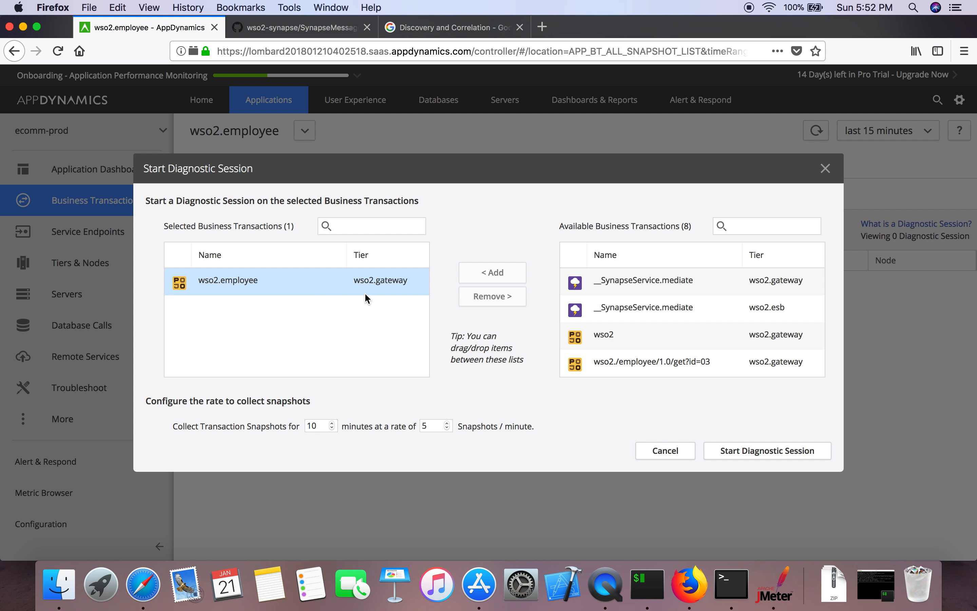
left_click(306, 282)
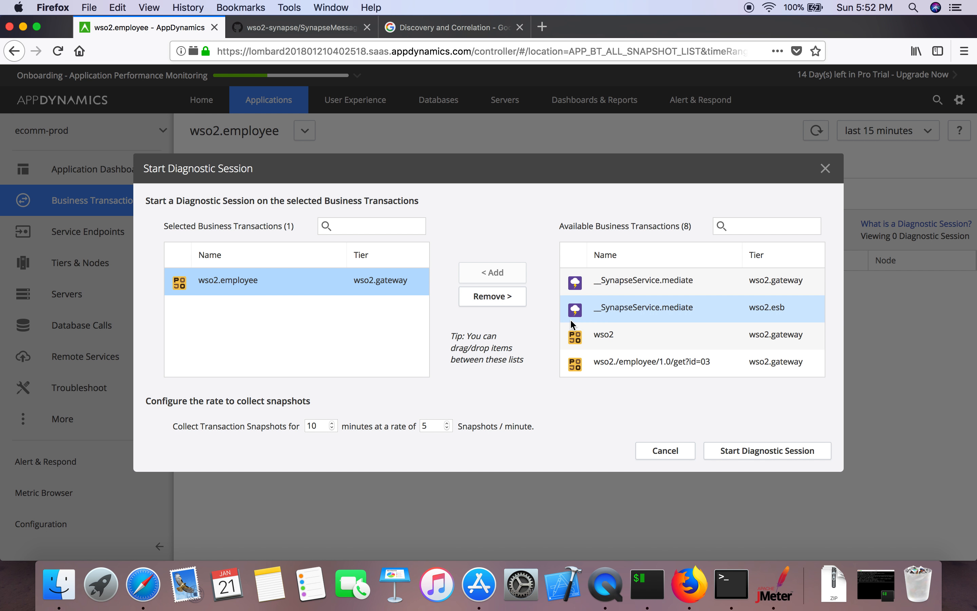
scroll(652, 325, "down", 3)
scroll(653, 324, "up", 3)
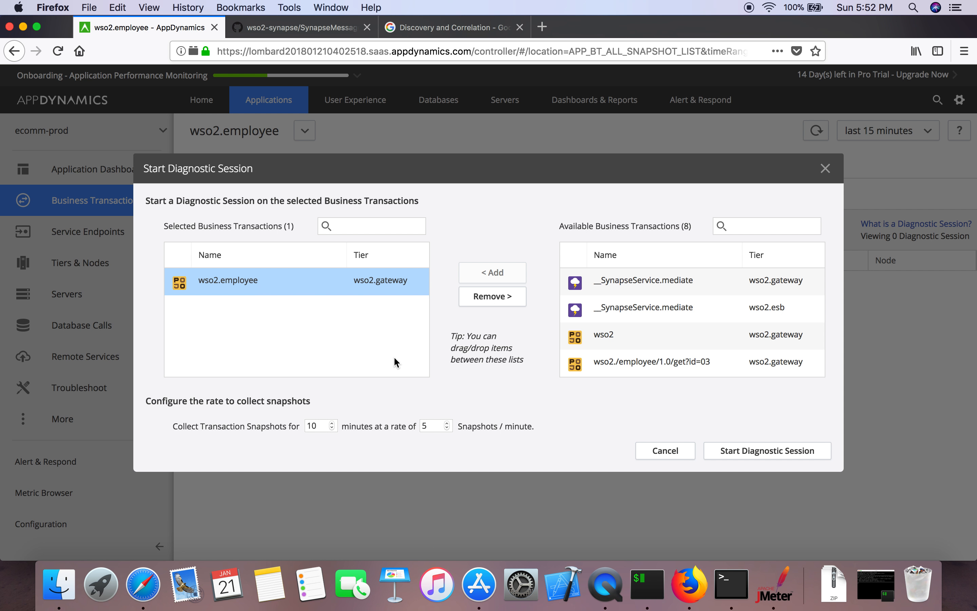
left_click(743, 450)
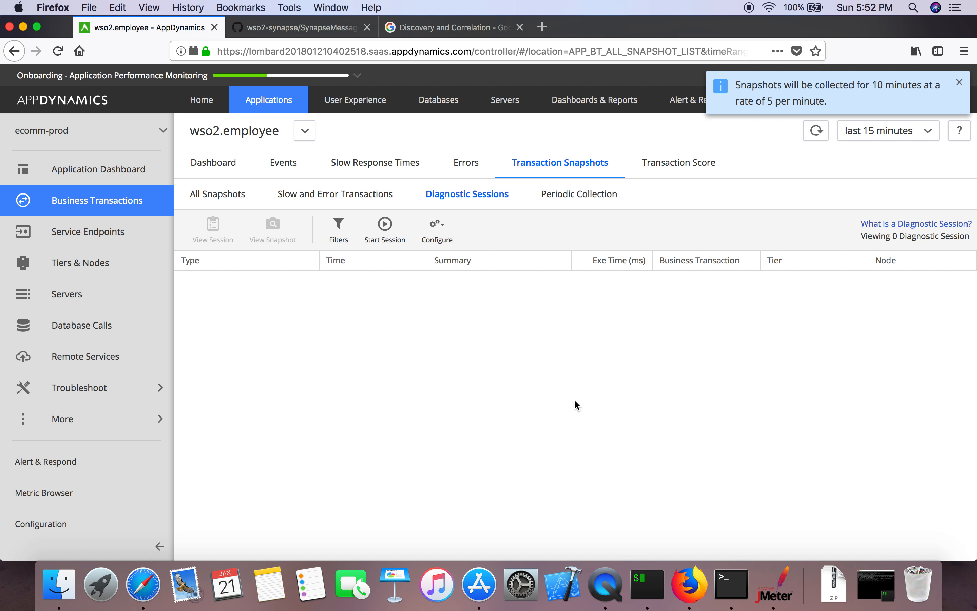
left_click(219, 195)
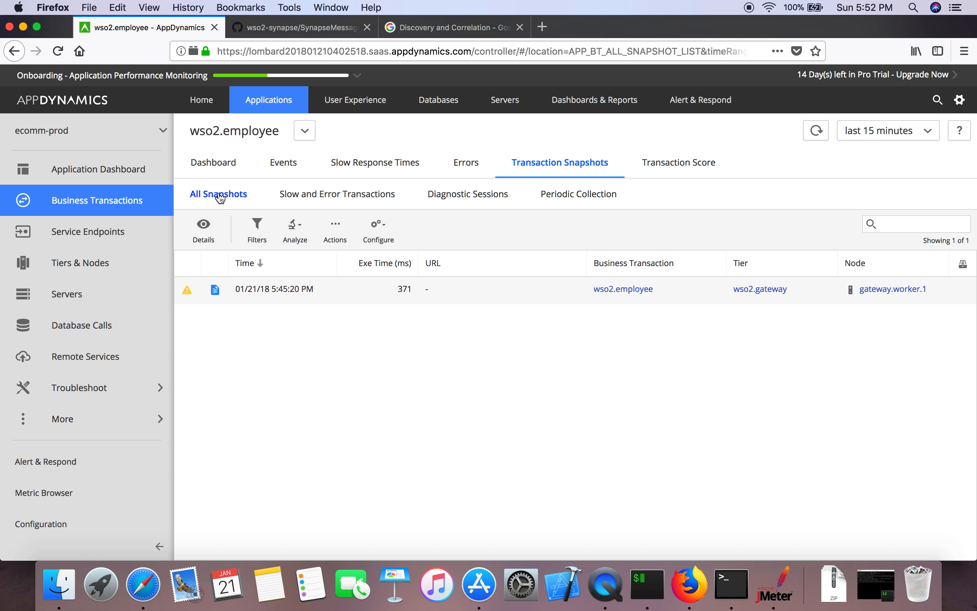
Step: Refresh until 11 wso2.employee snapshots appear, then open the 5:54:06 PM snapshot
left_click(816, 131)
left_click(811, 136)
left_click(813, 137)
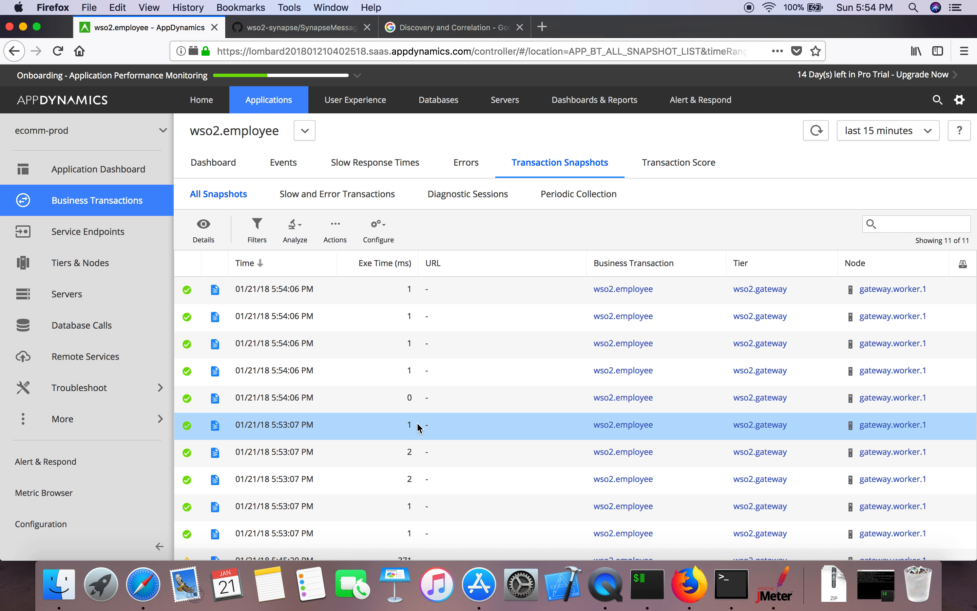
scroll(417, 421, "down", 1)
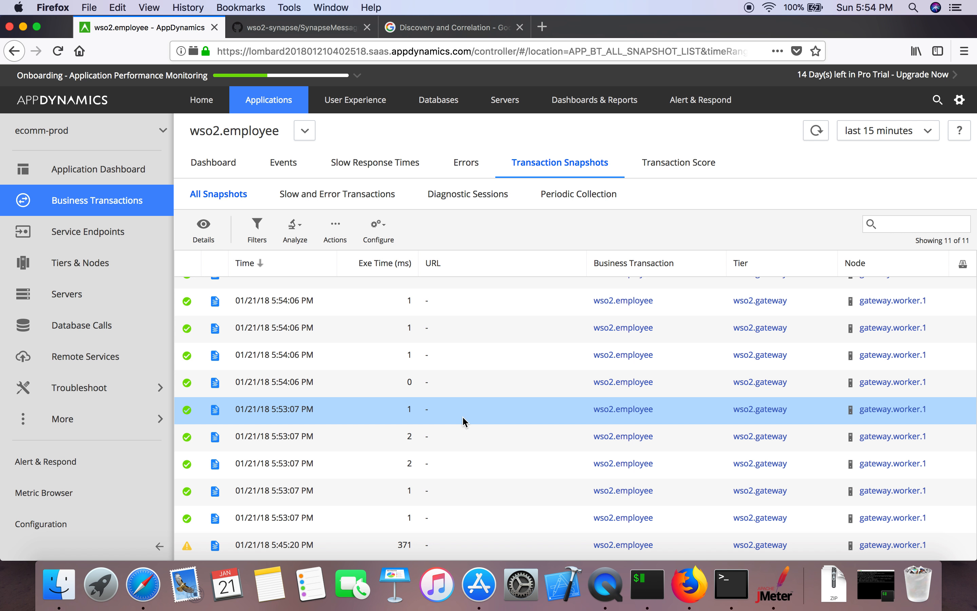
scroll(465, 420, "up", 1)
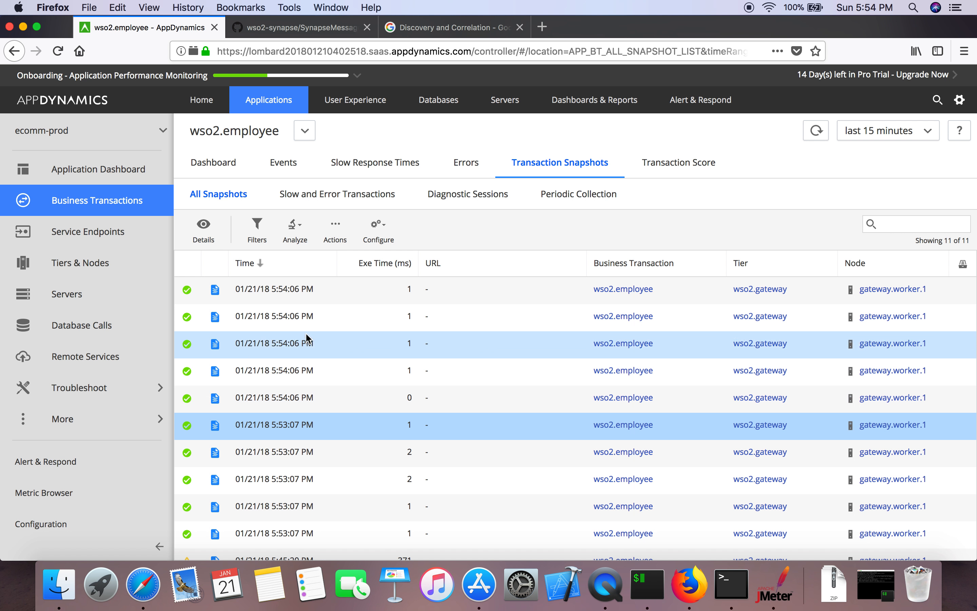
double_click(307, 295)
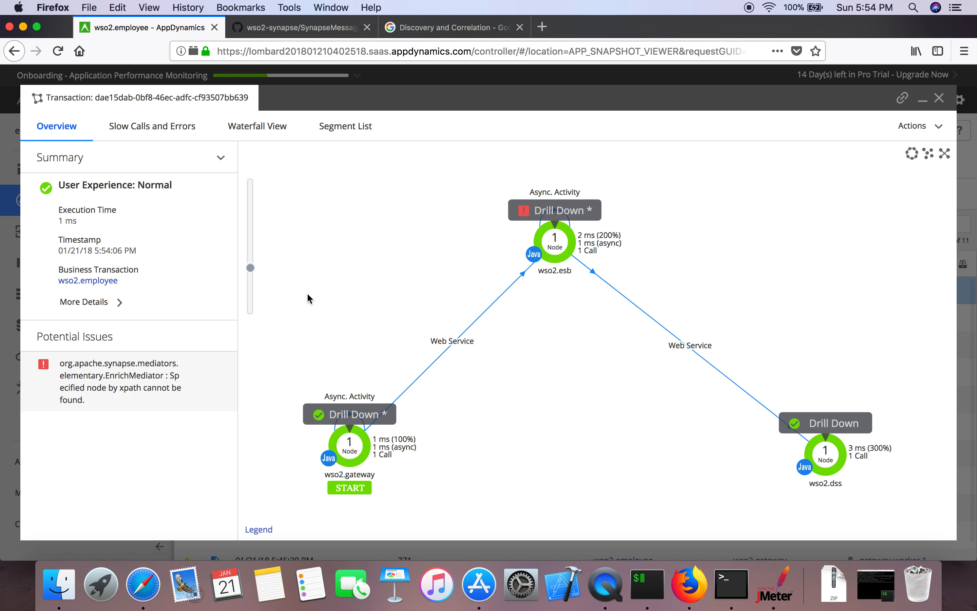
Step: Move the wso2.gateway node up the flow map and open the 371 ms 5:45:20 PM snapshot
left_click_drag(350, 446, 352, 365)
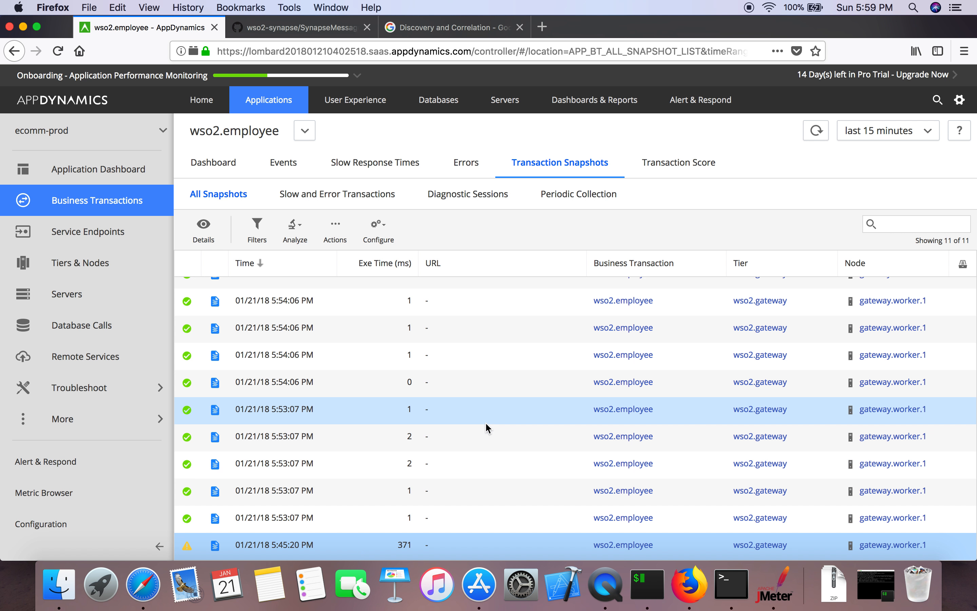
double_click(441, 550)
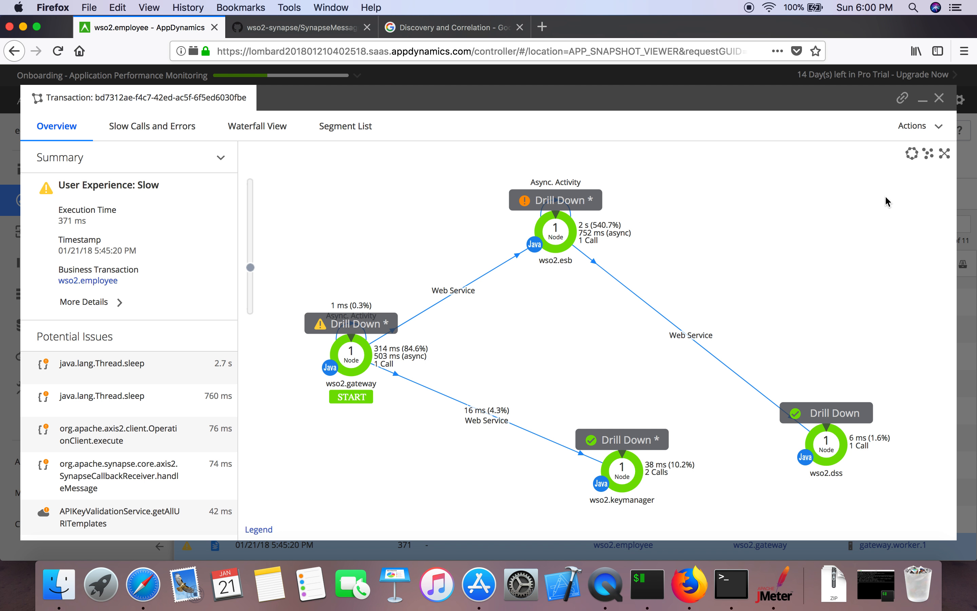
left_click(939, 98)
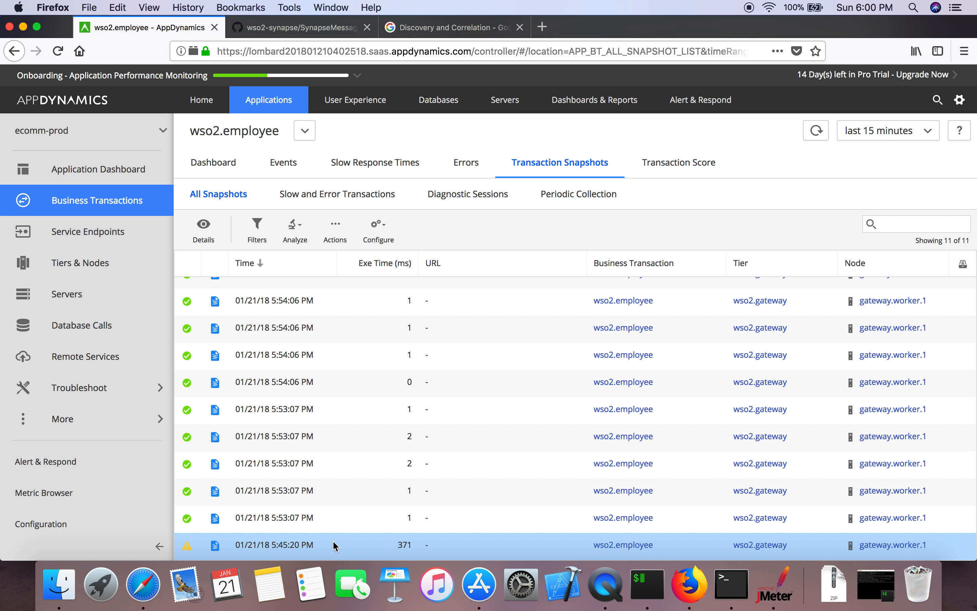
double_click(325, 548)
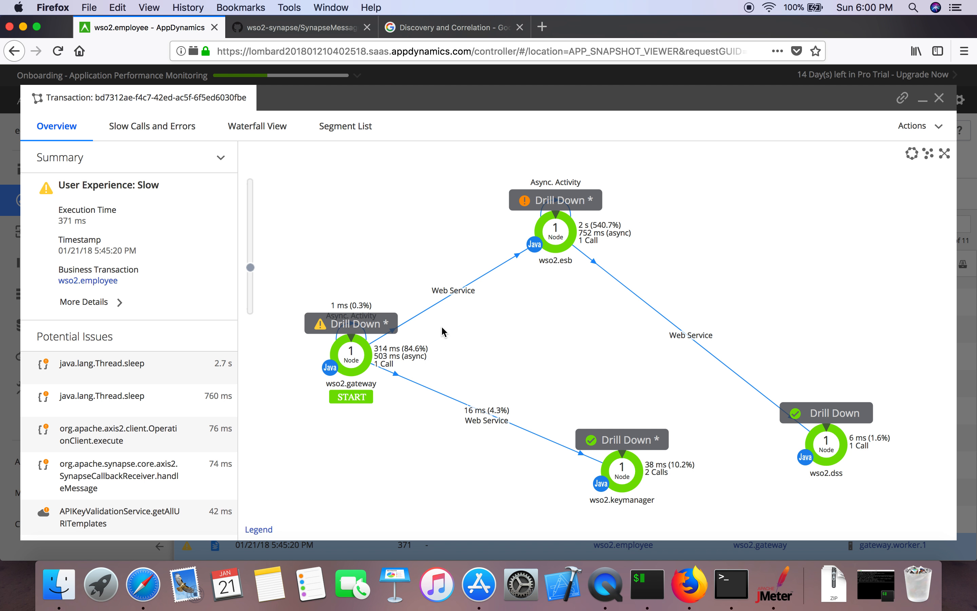
left_click(939, 98)
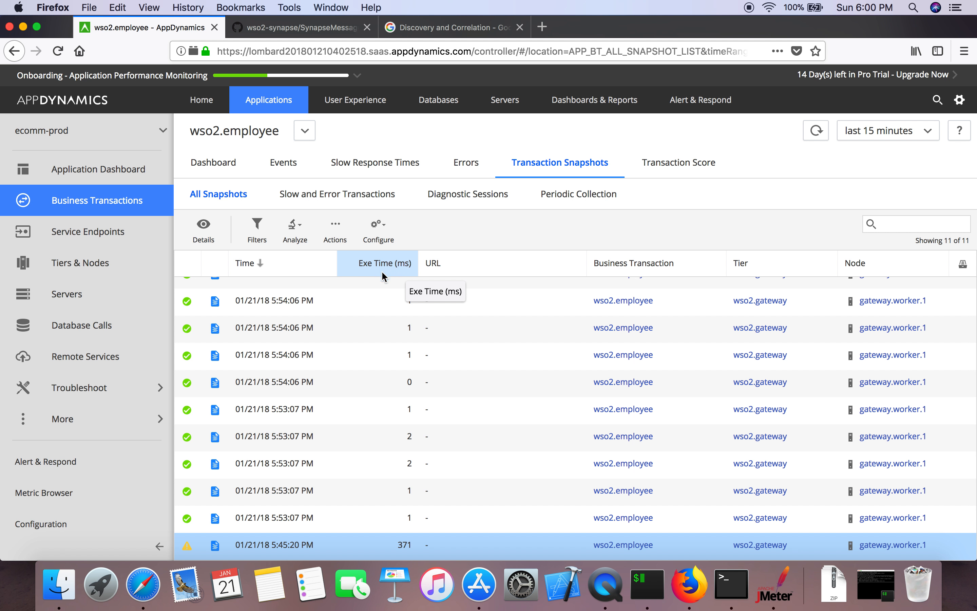
double_click(387, 542)
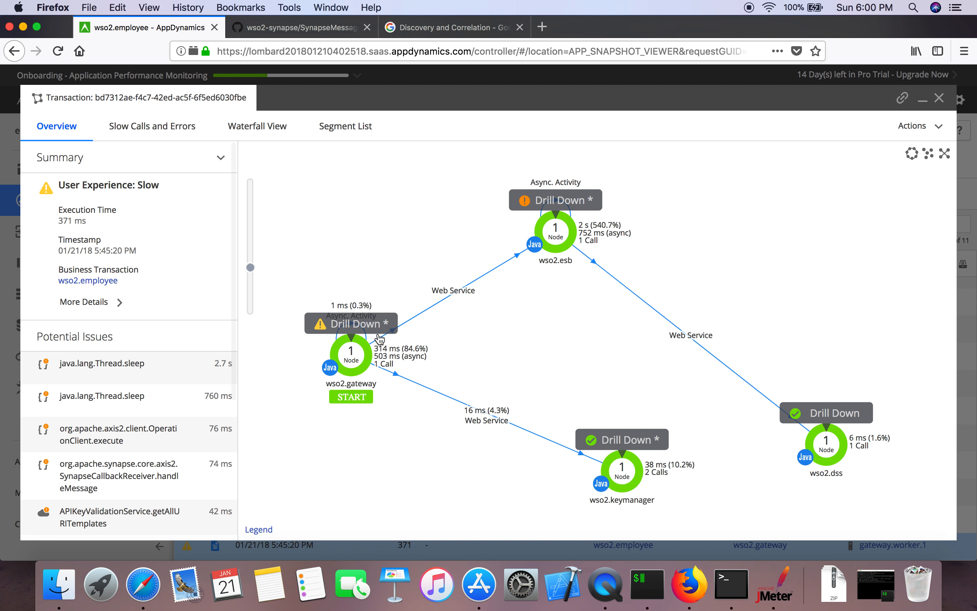
left_click(348, 325)
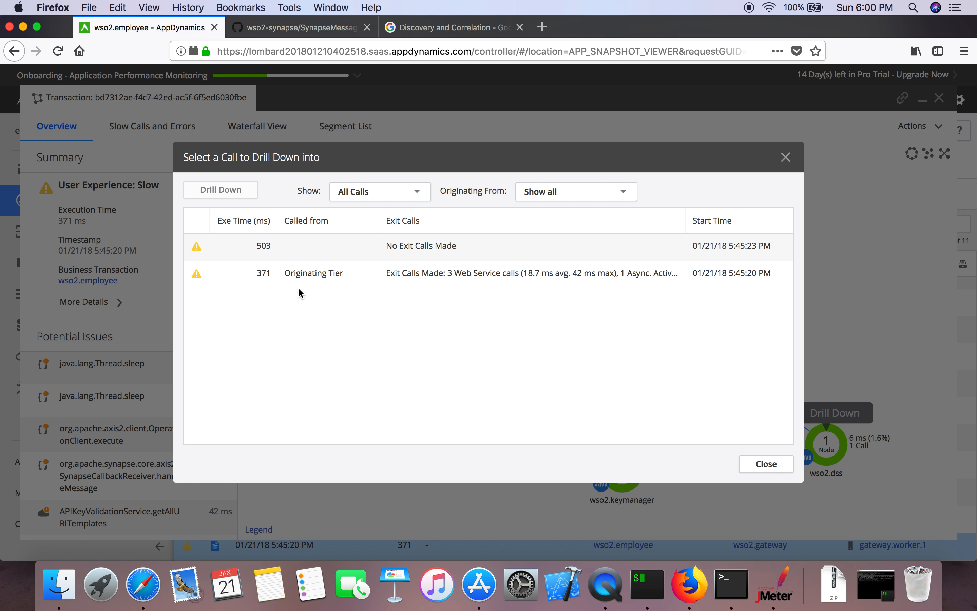
left_click(271, 273)
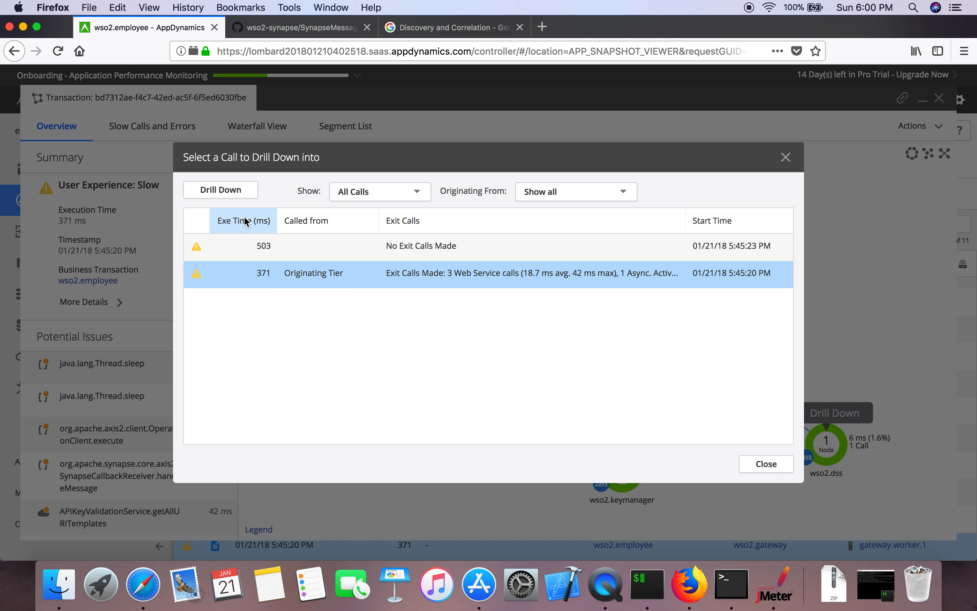
left_click(253, 192)
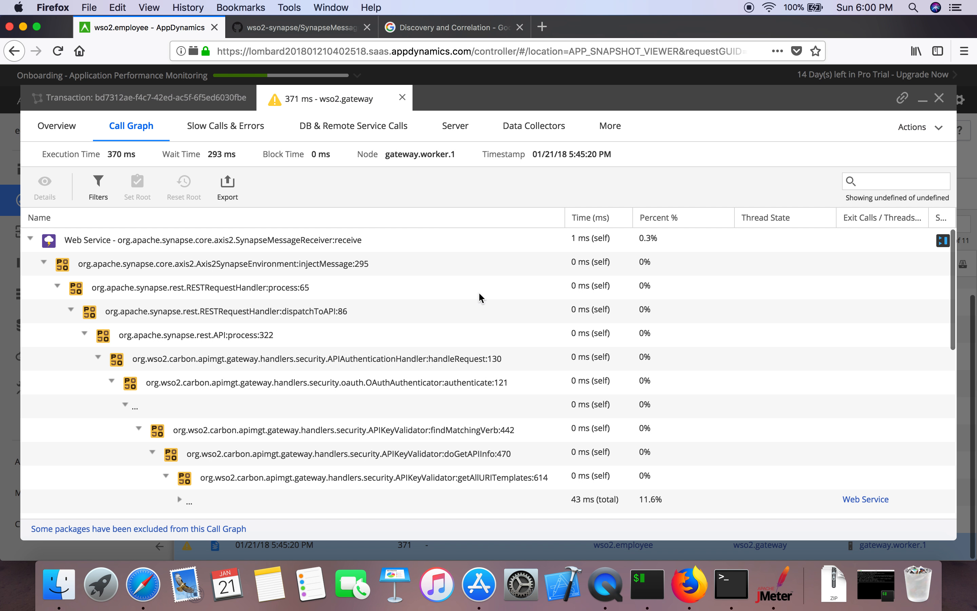
left_click(400, 398)
scroll(401, 398, "down", 2)
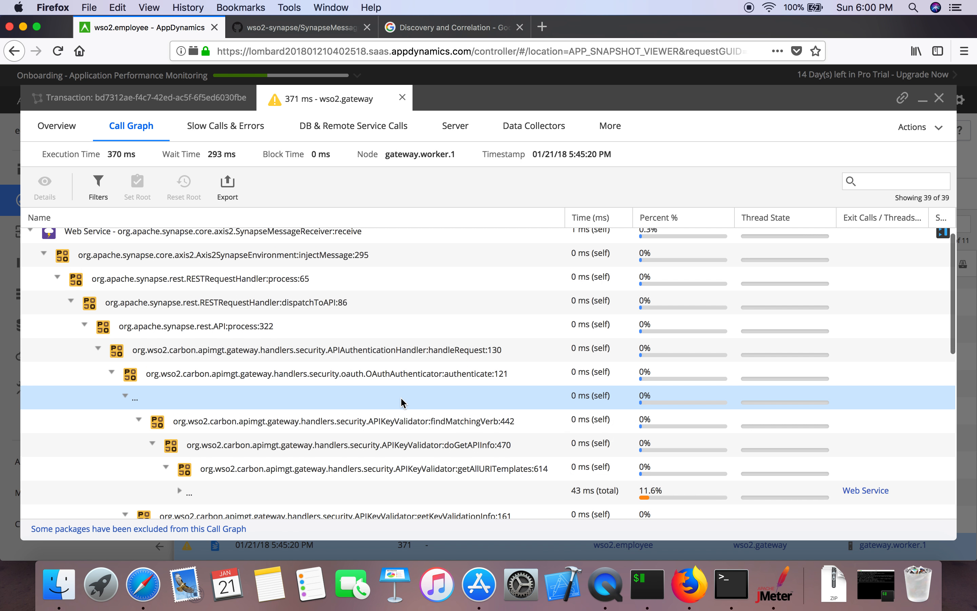
left_click(401, 397)
left_click(406, 456)
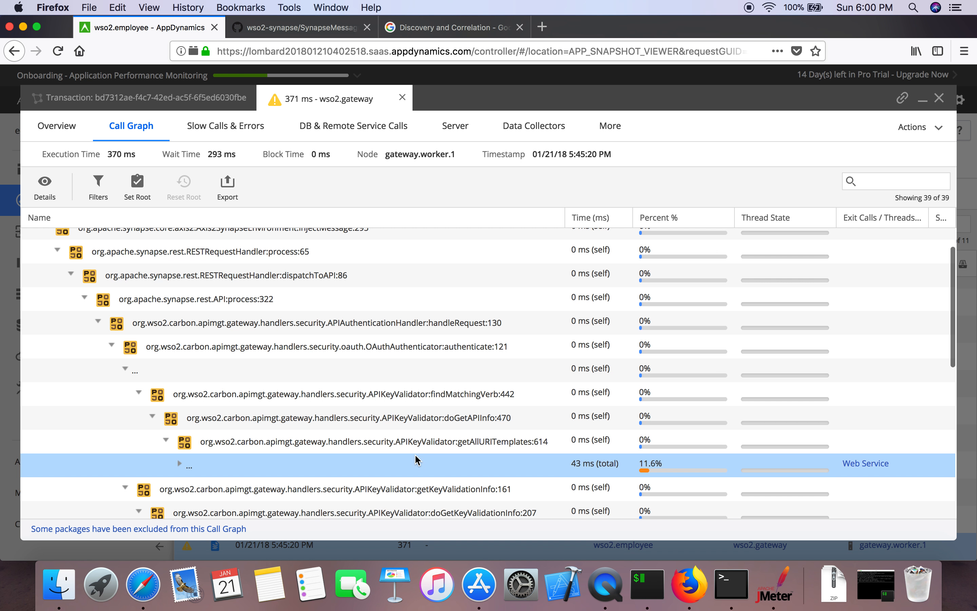
scroll(415, 453, "down", 2)
scroll(414, 453, "down", 10)
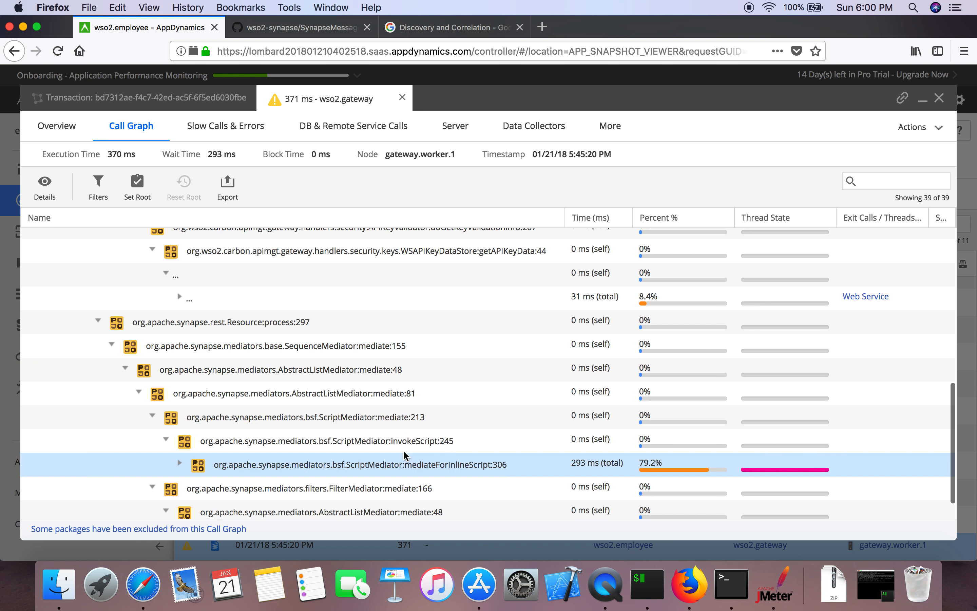
scroll(366, 444, "down", 1)
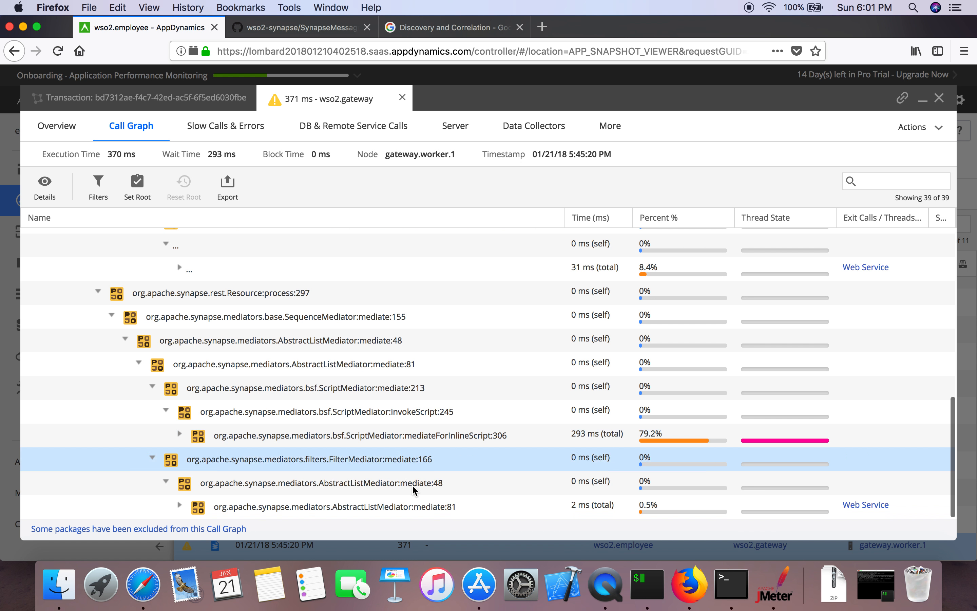
left_click(426, 505)
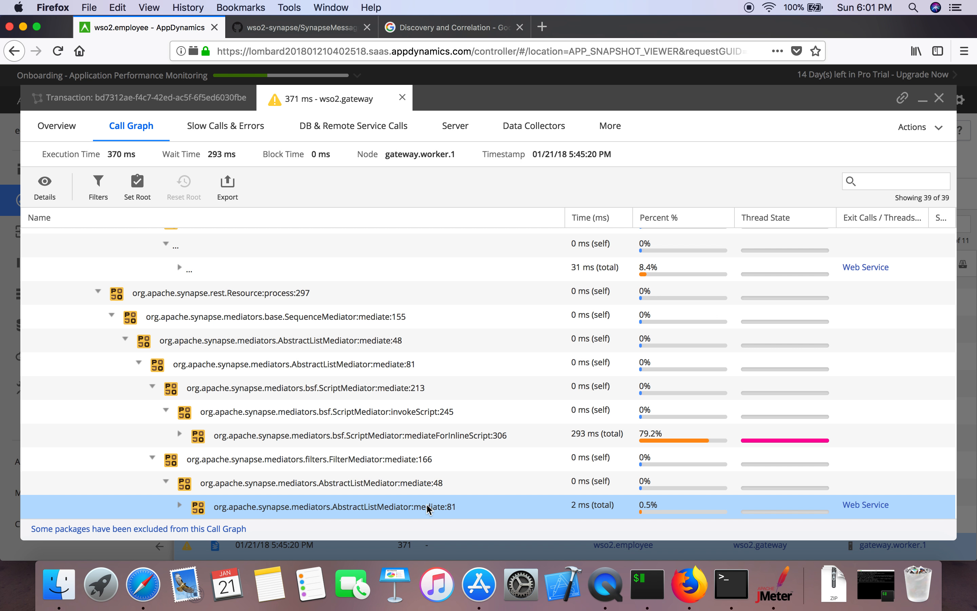
scroll(452, 441, "up", 15)
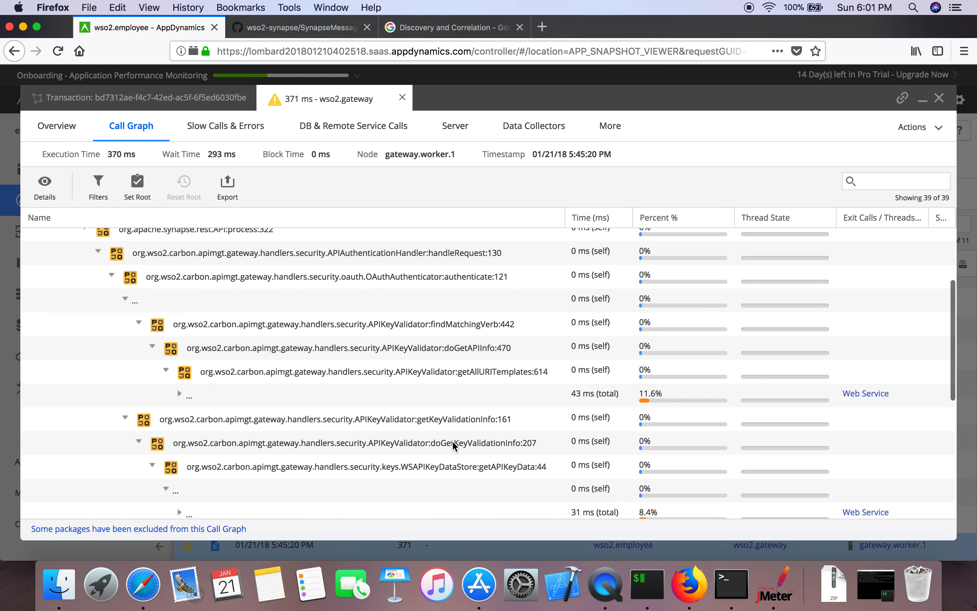
left_click(403, 99)
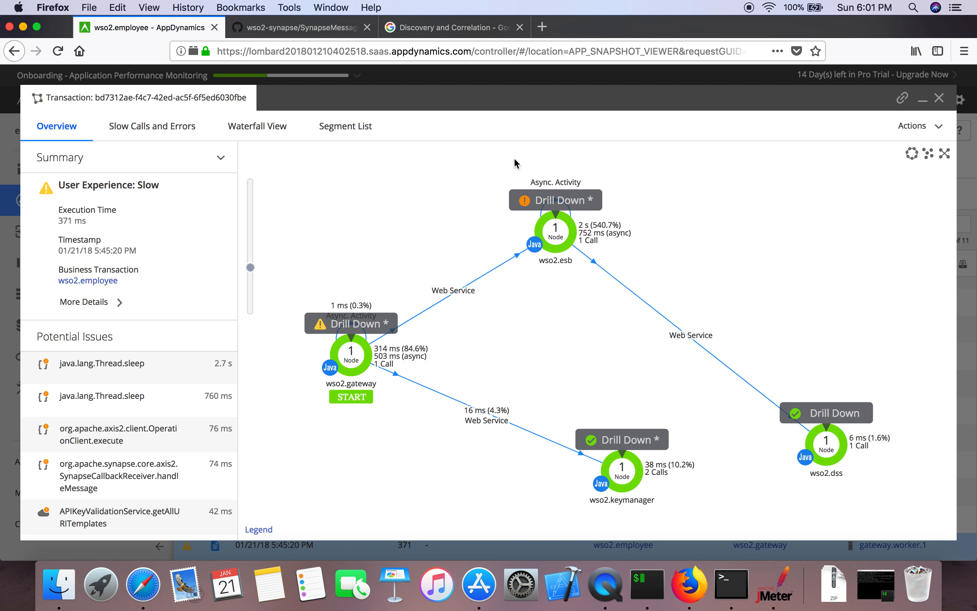